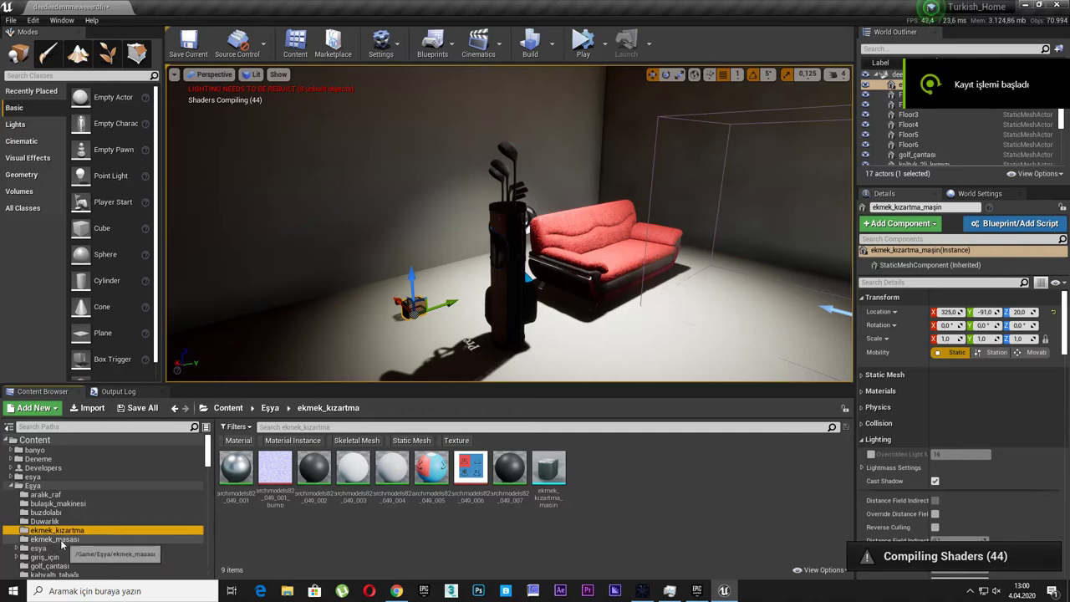
Place the mutfak_ekmeklik board from the ekmek_masası folder into the room.
click(61, 539)
click(56, 546)
scroll(84, 526, down, 1)
click(92, 504)
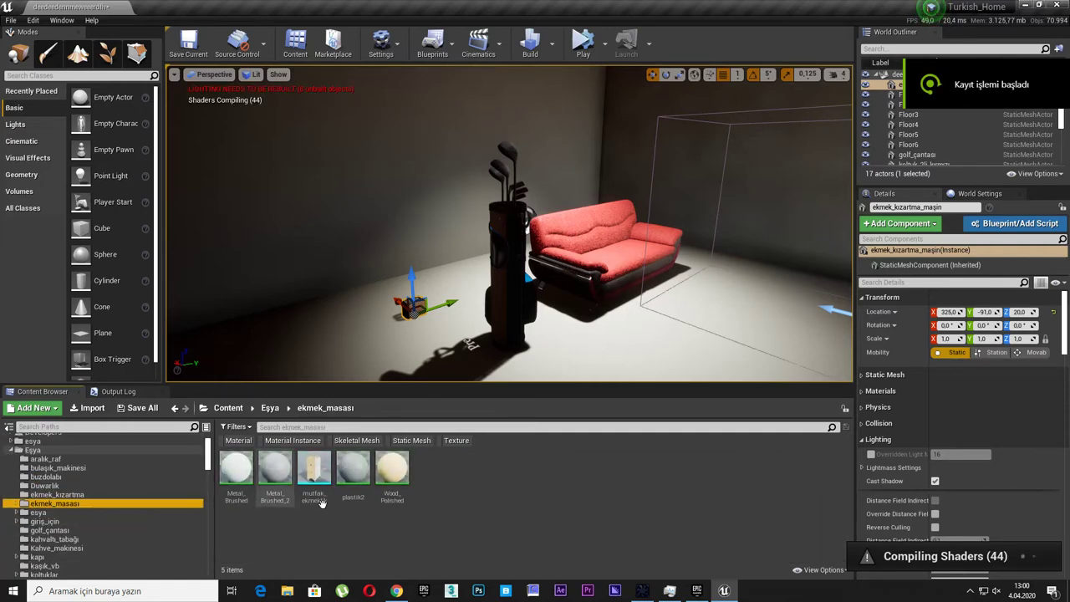
drag(314, 471, 325, 321)
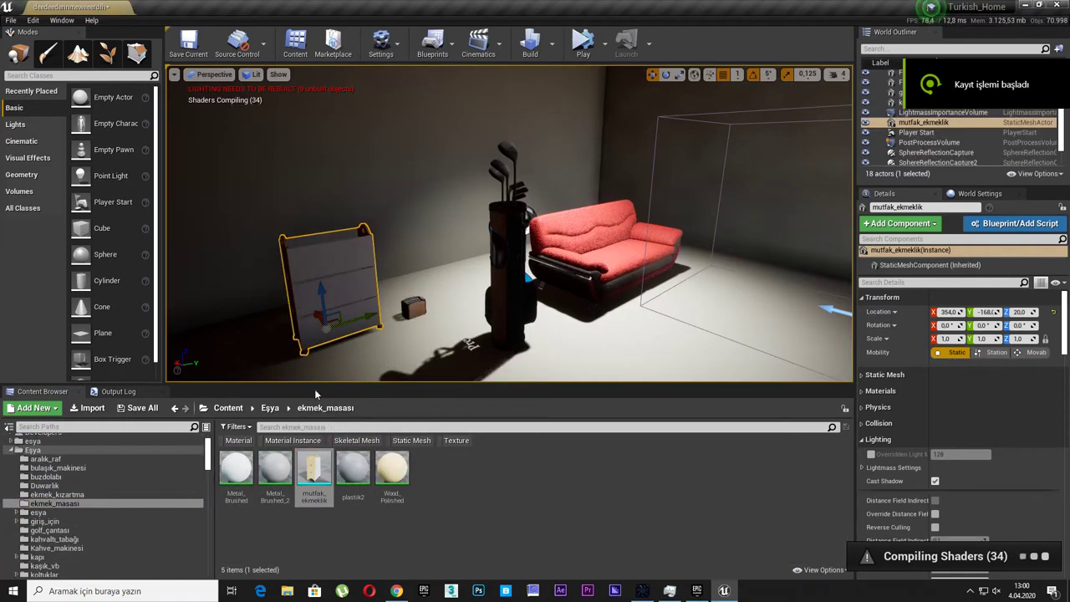
Add the toaster and golf bag to the selection and set all three to Movable.
click(65, 512)
scroll(94, 520, down, 1)
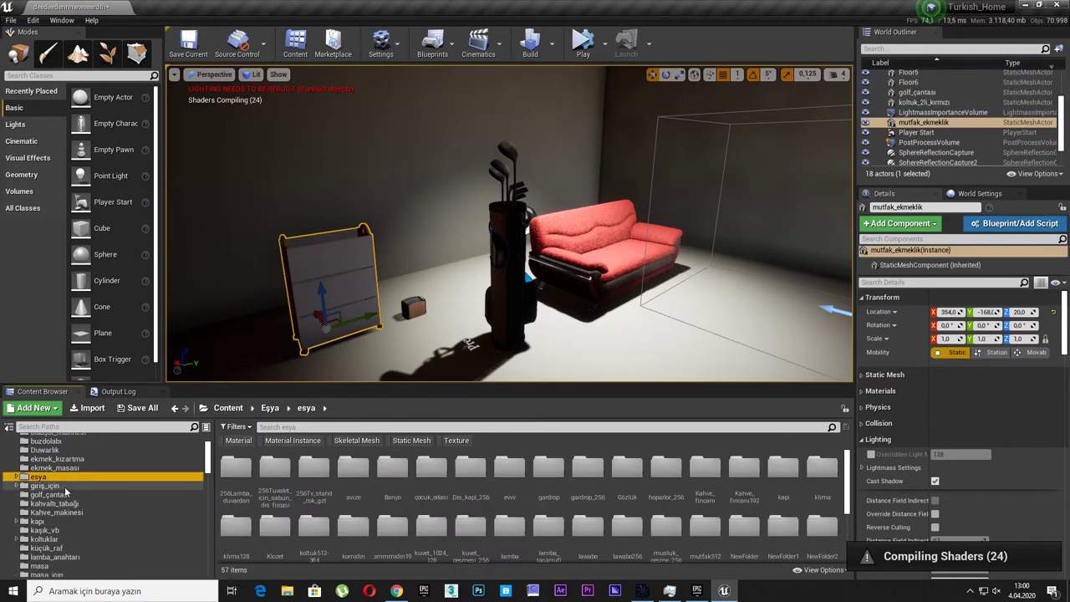
click(49, 486)
ctrl+click(415, 306)
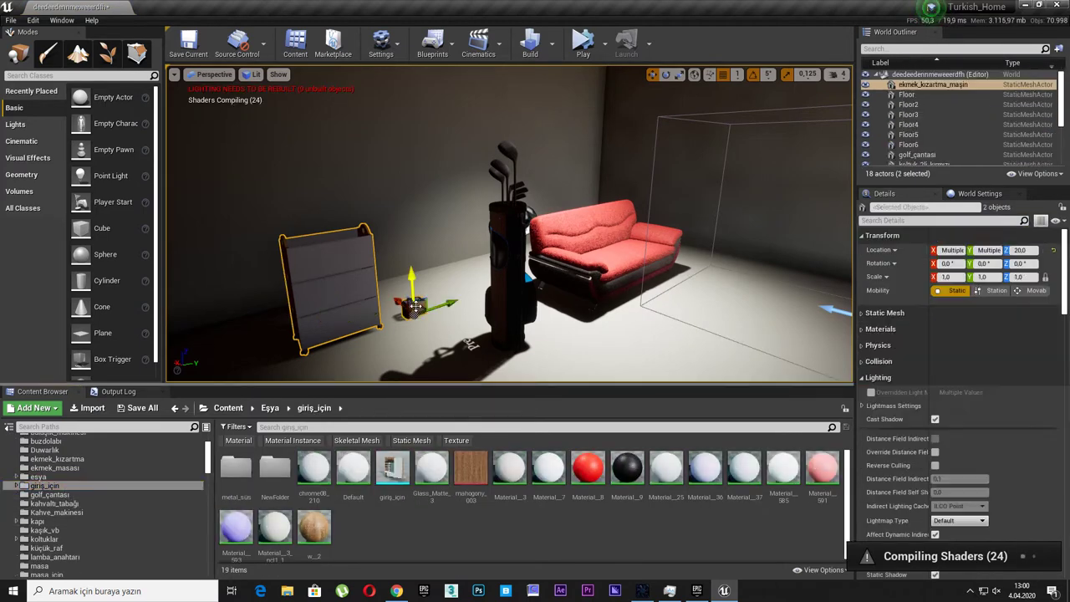
ctrl+click(517, 298)
click(1034, 290)
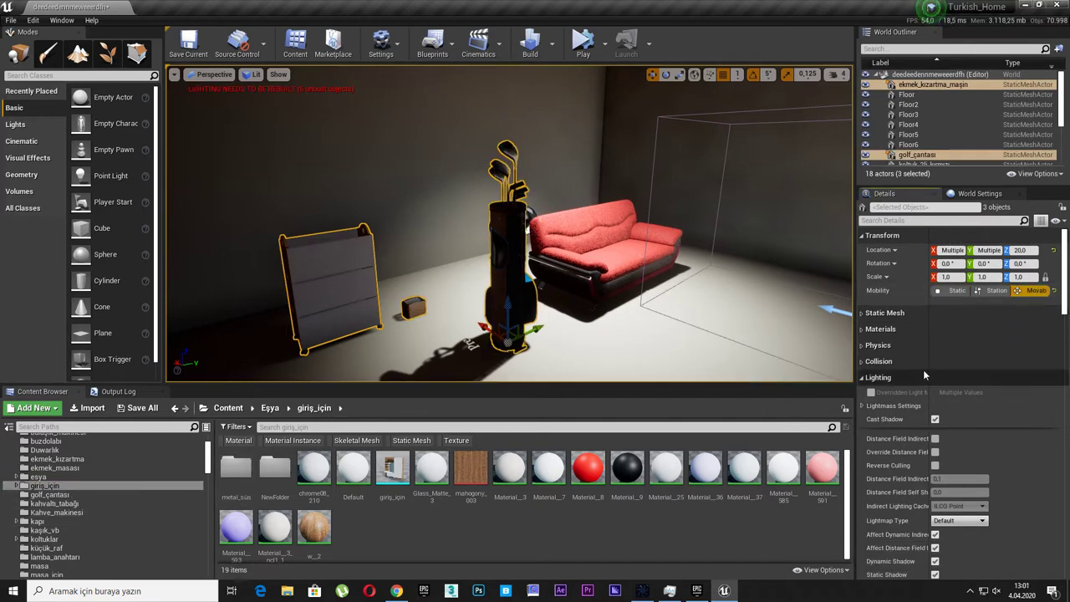
scroll(923, 369, down, 6)
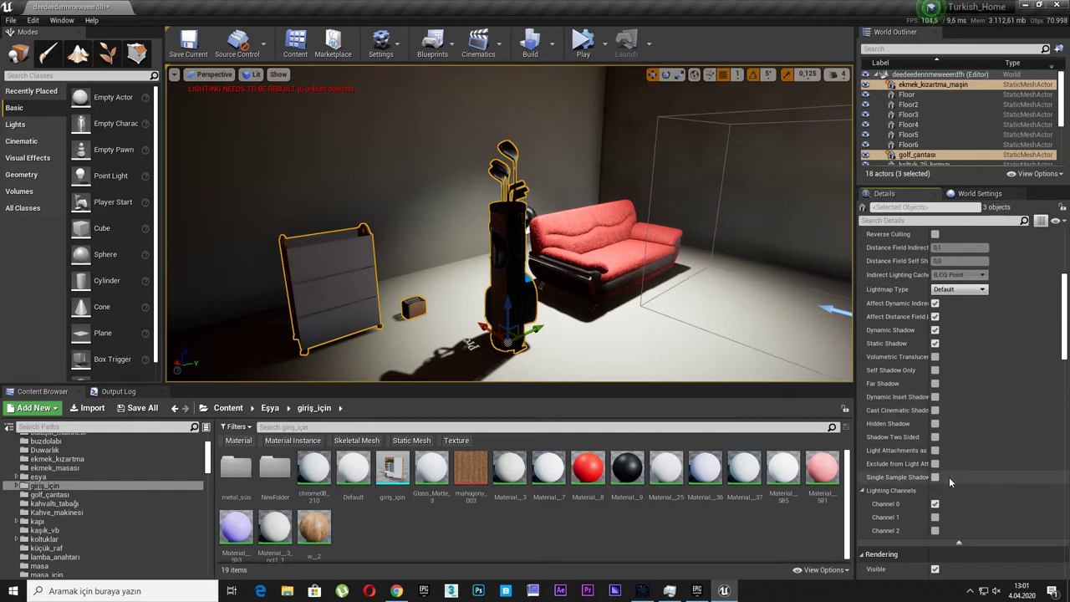
Place the kahvaltı_tabağı plate and the coffee machine beside the sofa.
click(70, 504)
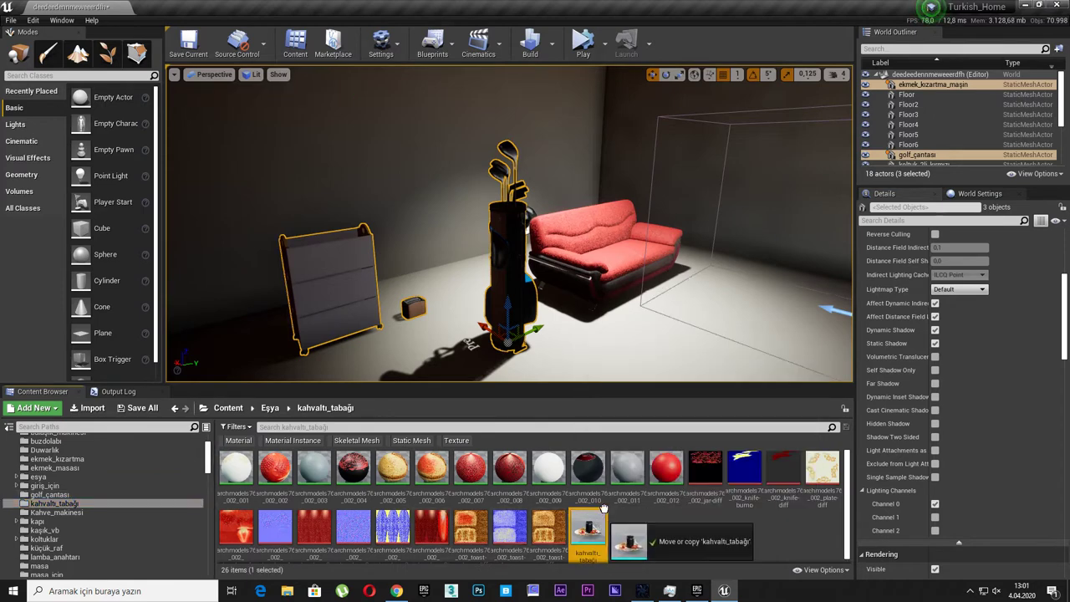
drag(578, 521, 660, 326)
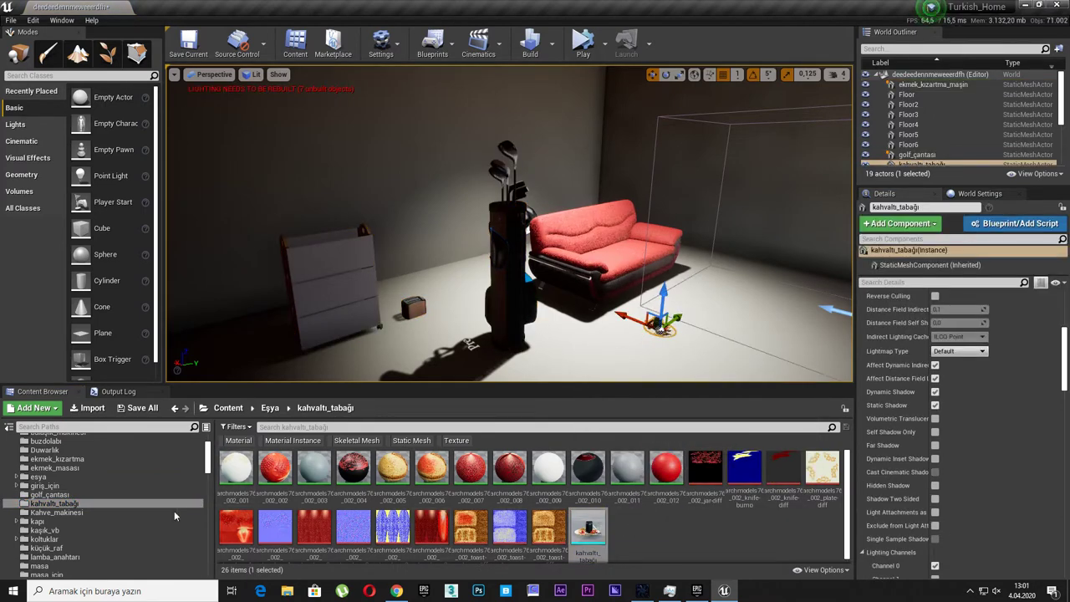
click(94, 515)
drag(627, 468, 724, 302)
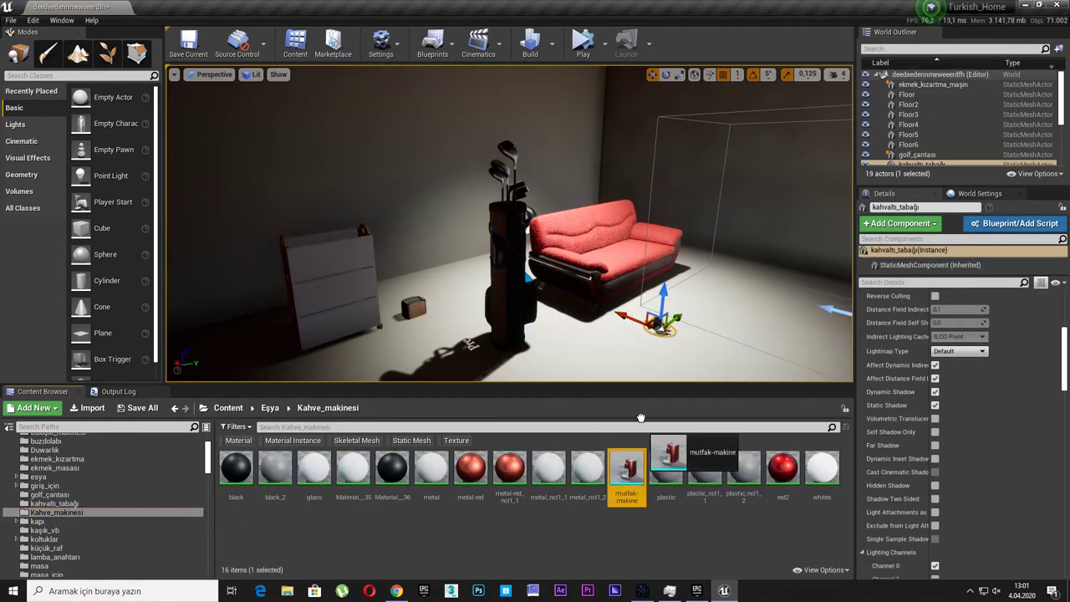
click(700, 287)
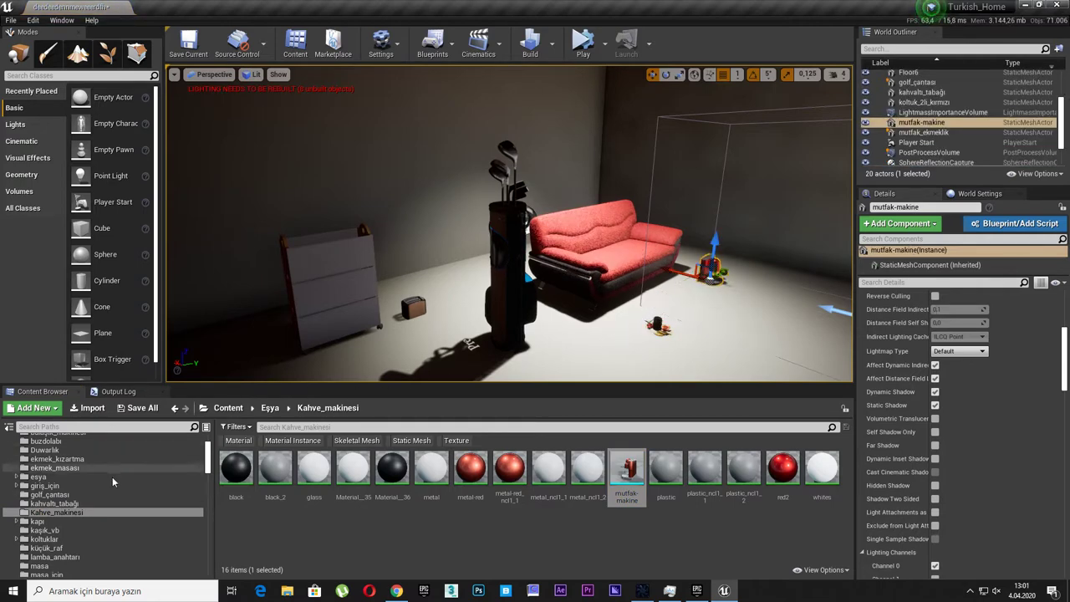
Add the iç_kapı_obj_07 door and the kaşık_vb mesh beside the toaster.
click(46, 521)
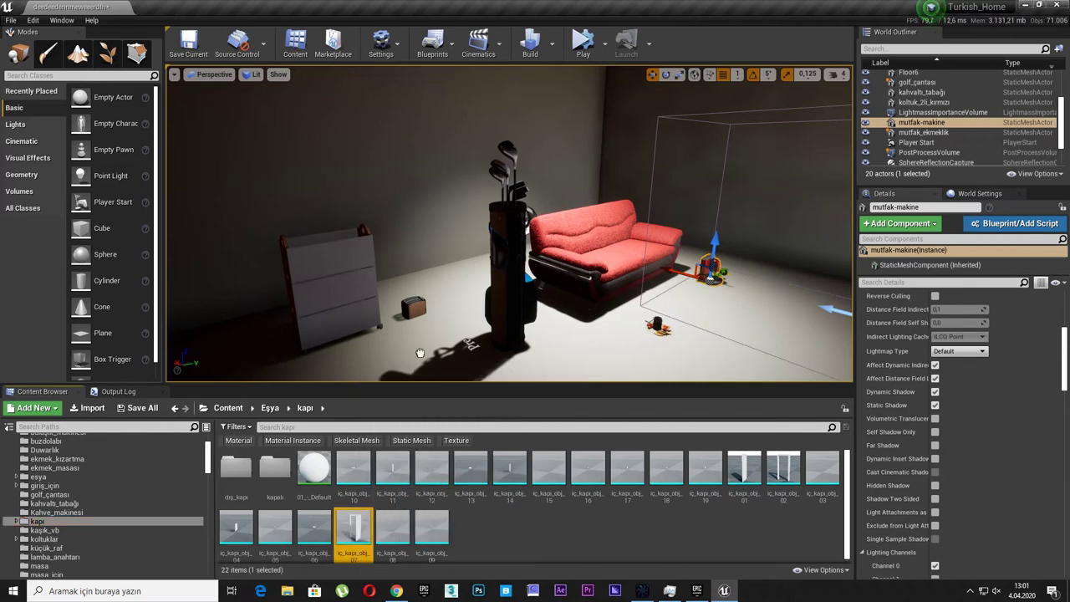
drag(355, 535, 458, 274)
click(98, 538)
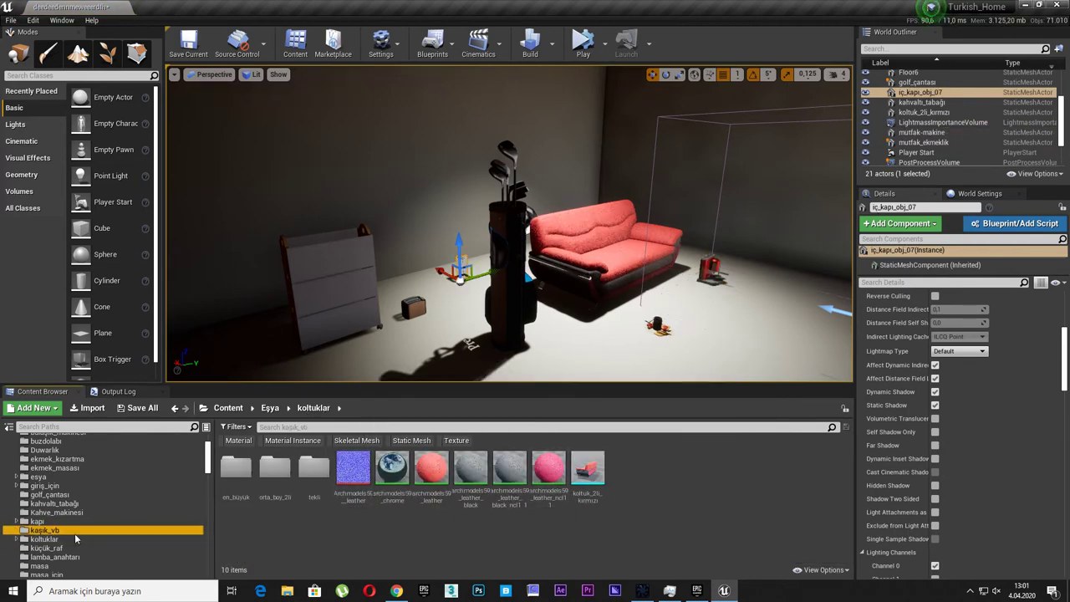
click(124, 530)
drag(353, 468, 407, 340)
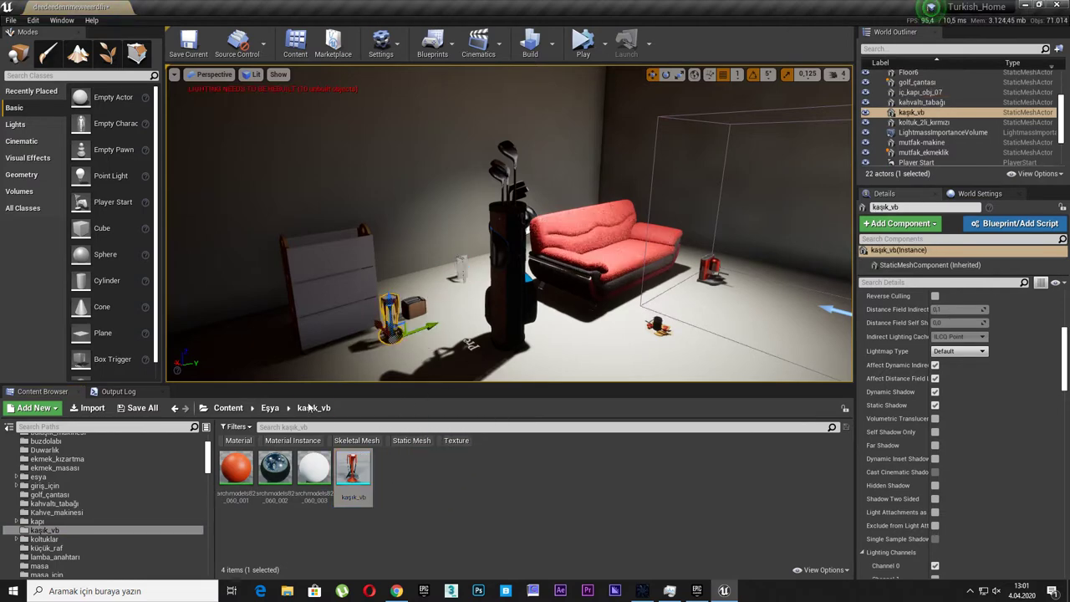
Place the mutfak_küçük_raf shelf cart and a lamba_anahtarı switch, deleting the extra lamba_anahtarı2.
click(50, 548)
mouse_move(510, 468)
mouse_down()
mouse_move(622, 338)
mouse_move(789, 316)
mouse_up()
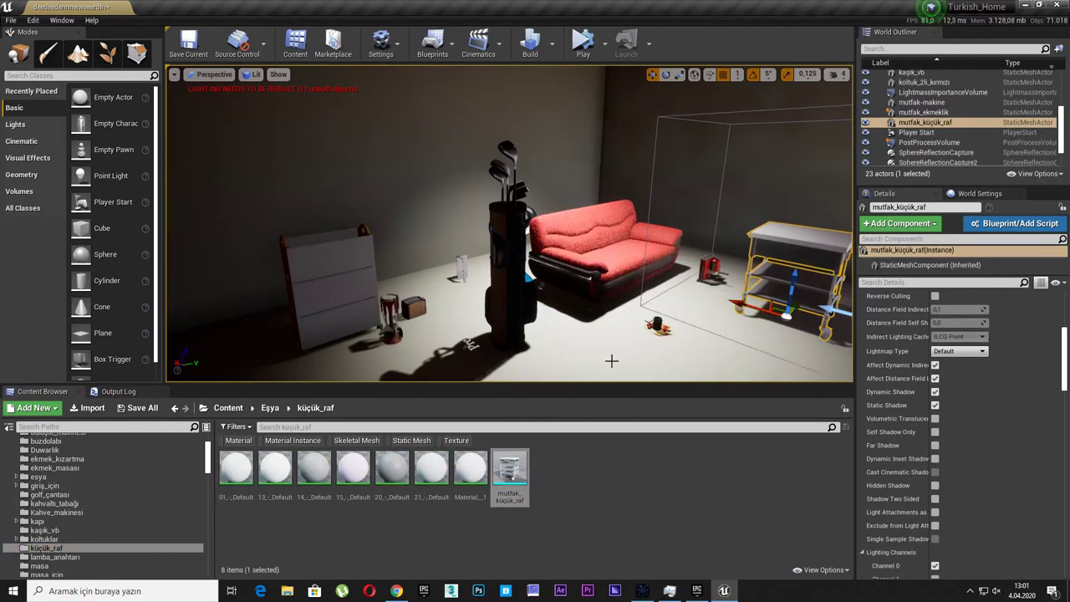
scroll(137, 530, down, 3)
click(92, 485)
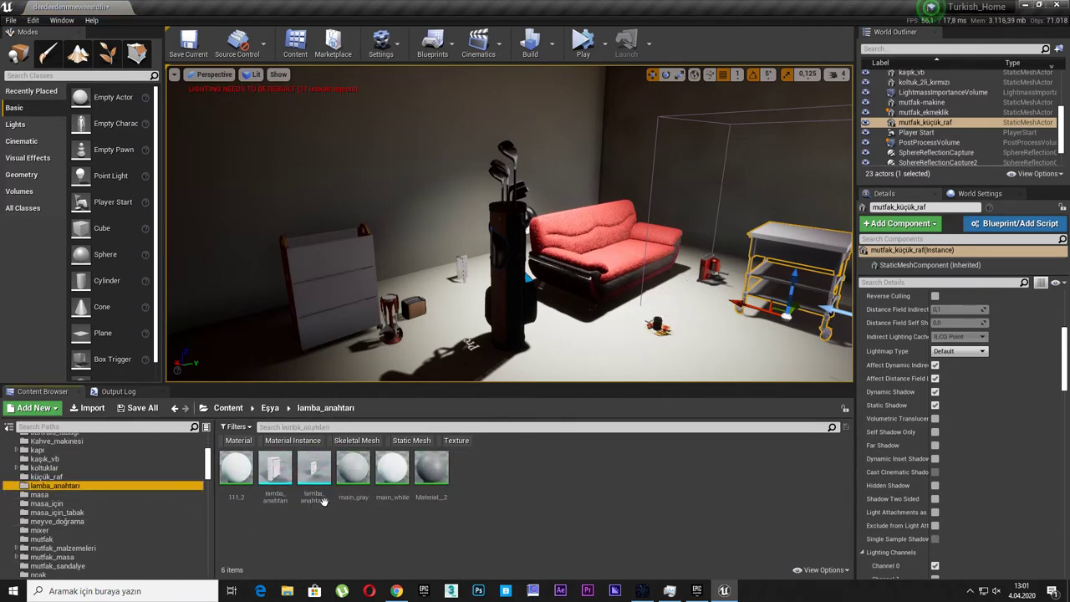
drag(279, 473, 457, 332)
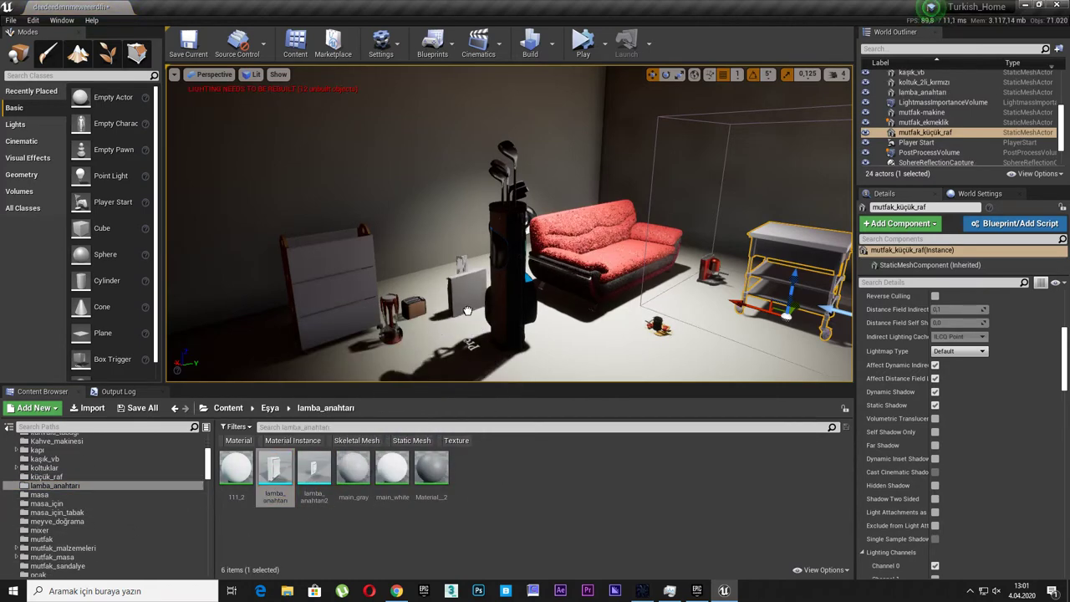
drag(314, 473, 608, 321)
key(Delete)
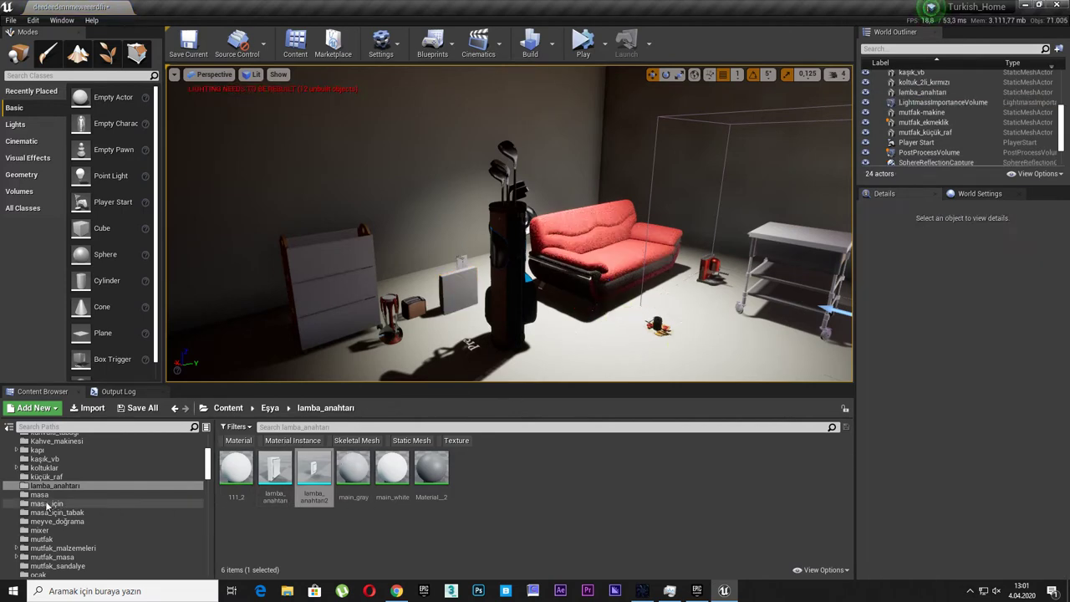
Place mutfak_masa_için before the sofa and bring in the aralik_masa cabinet.
click(59, 502)
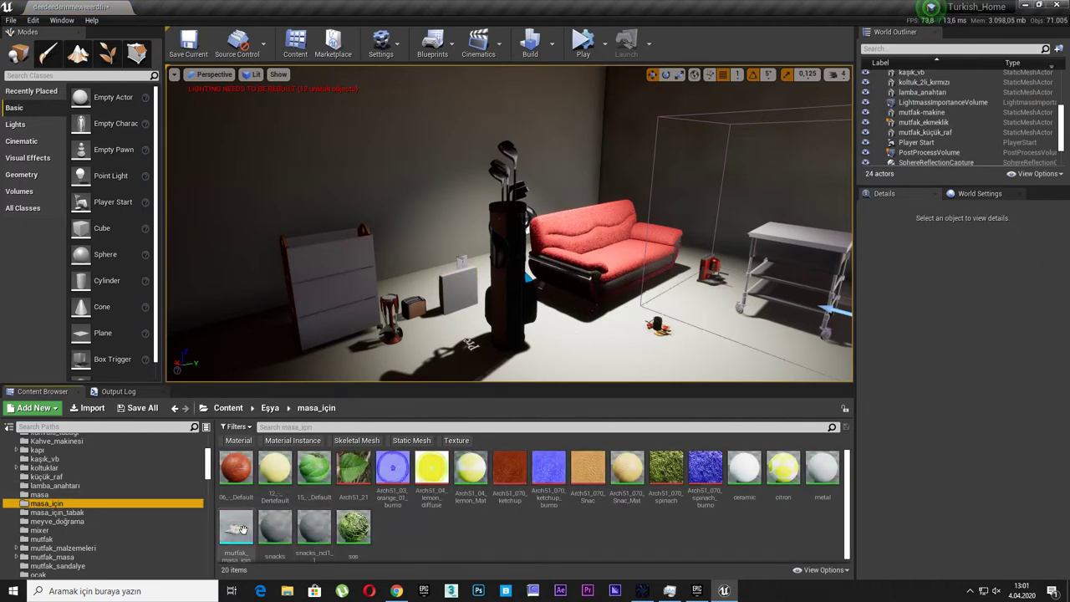
drag(242, 529, 590, 322)
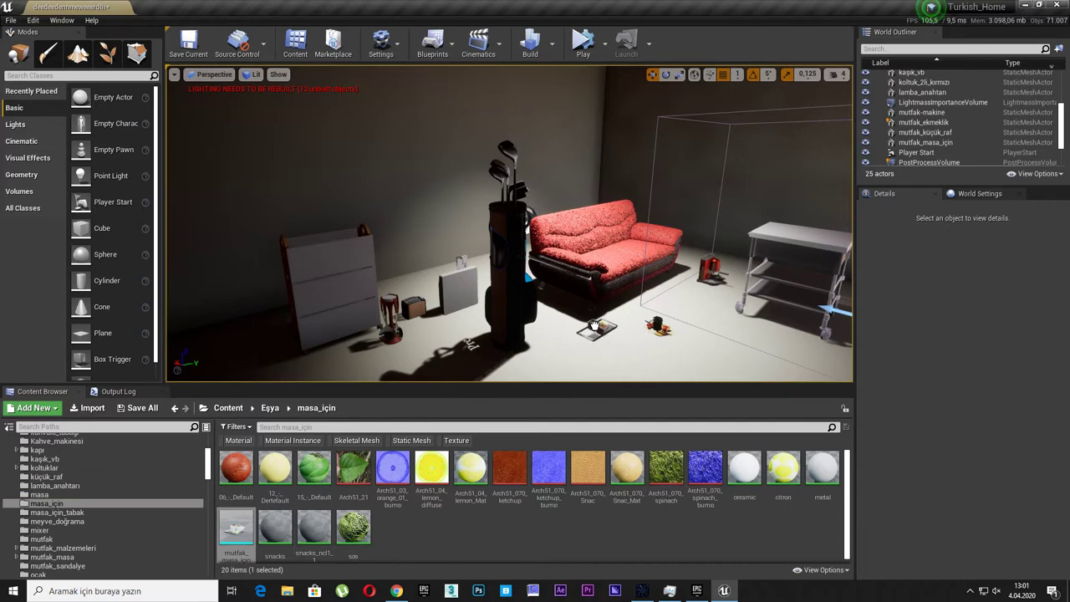
click(60, 494)
drag(237, 468, 535, 268)
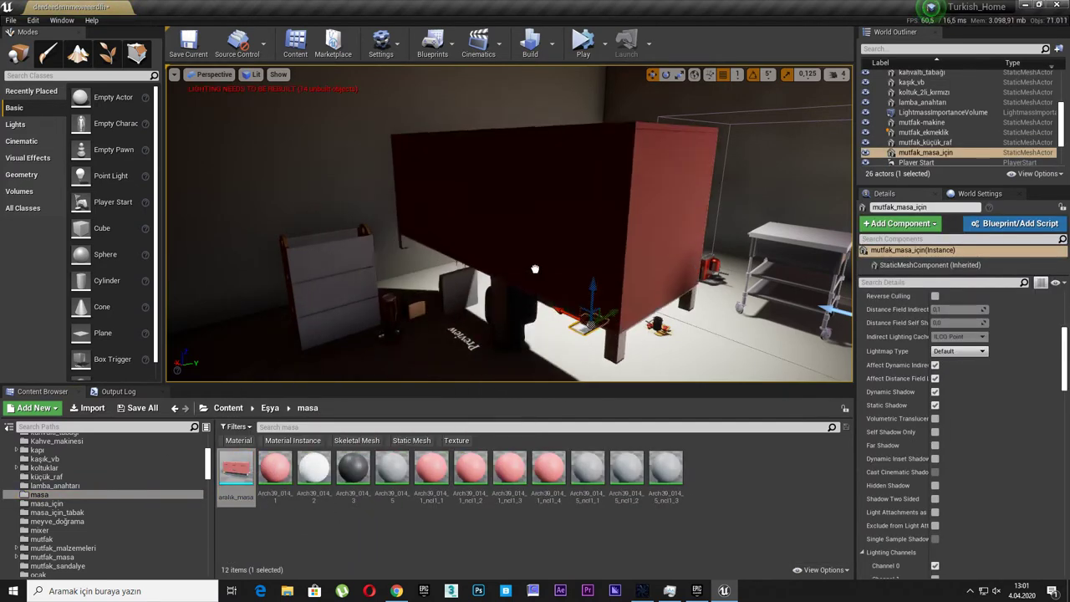
Drop the aralik_masa cabinet and slide it against the left wall.
drag(535, 268, 266, 355)
right_drag(266, 354, 393, 306)
drag(451, 225, 329, 243)
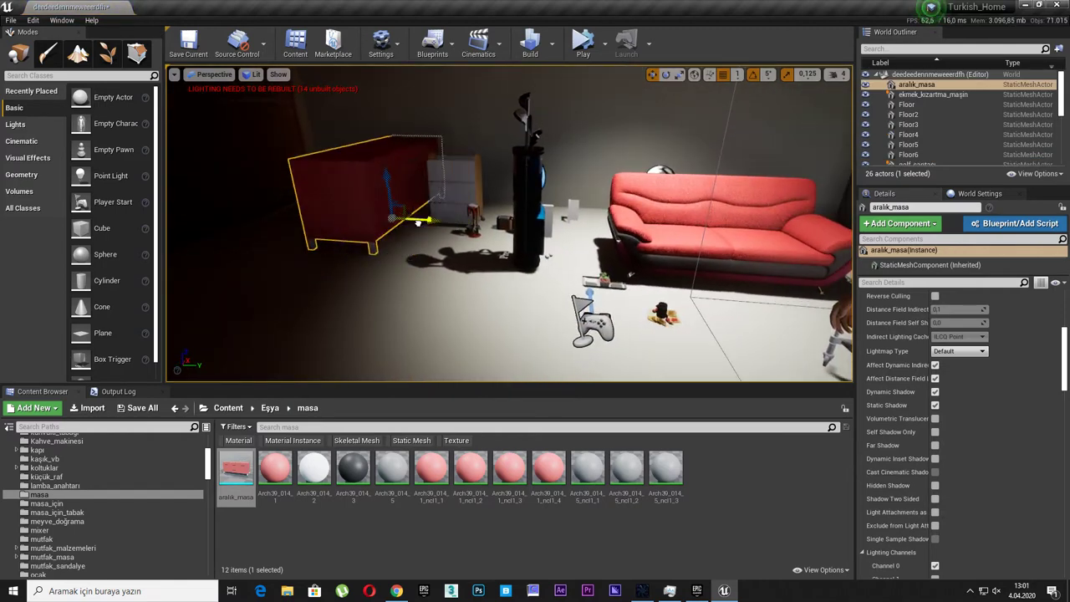
Place the masa_için mesh and the mixer on the left side of the floor.
click(144, 512)
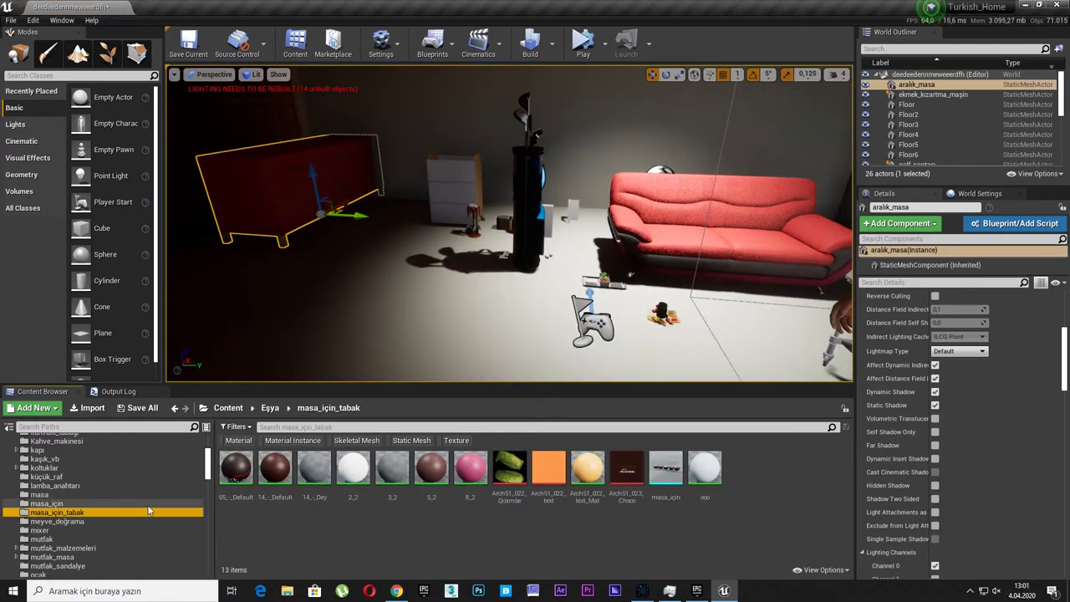
drag(665, 470, 279, 290)
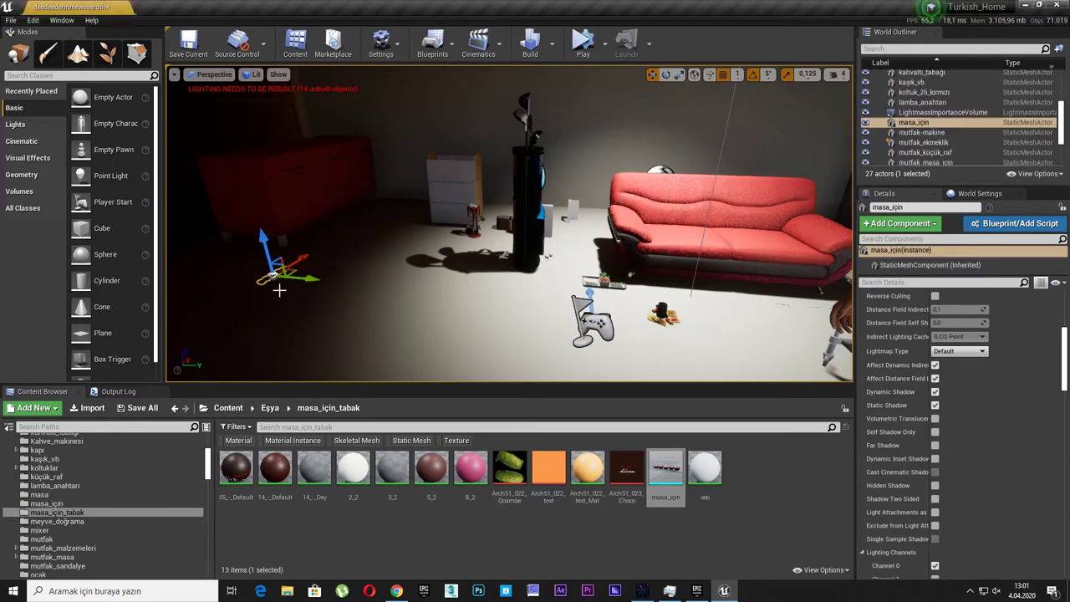
click(47, 503)
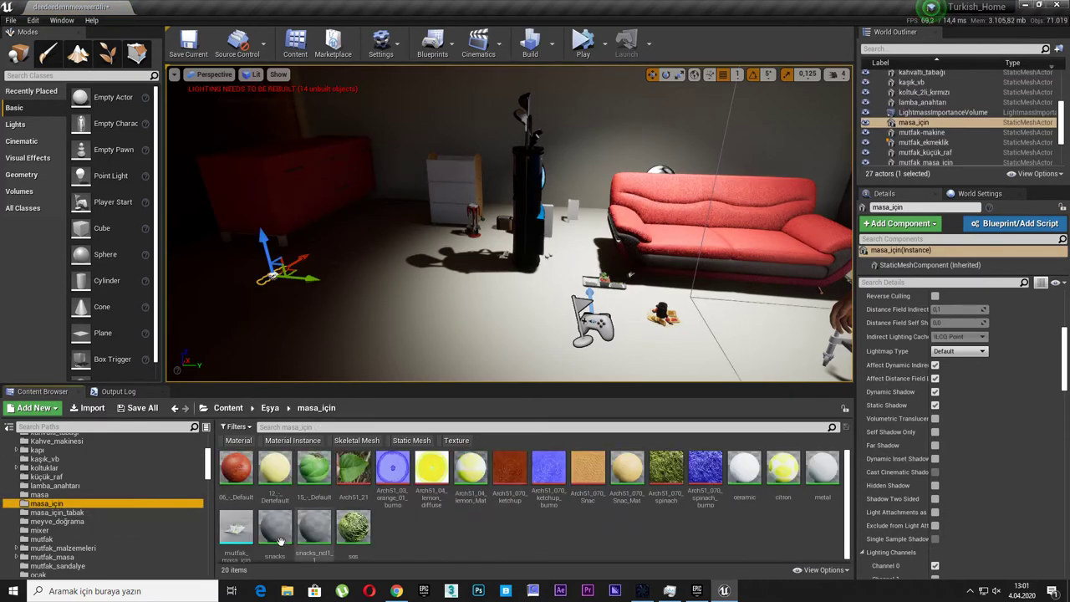
click(140, 532)
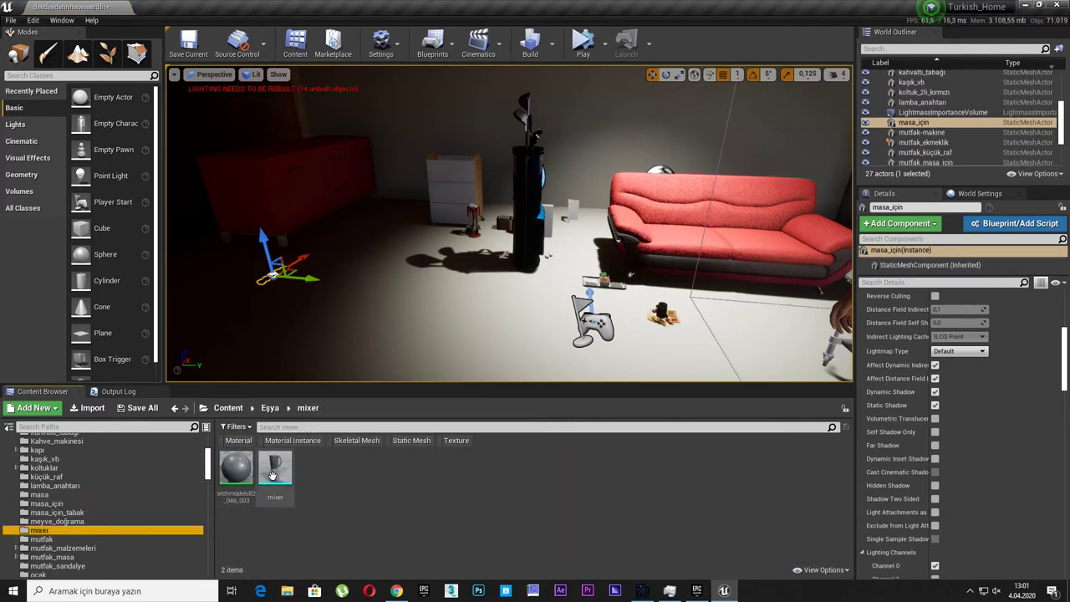
drag(272, 475, 342, 297)
Add the tatlı_üst_üste dessert mesh from mutfak_malzemeleri into the room.
click(78, 540)
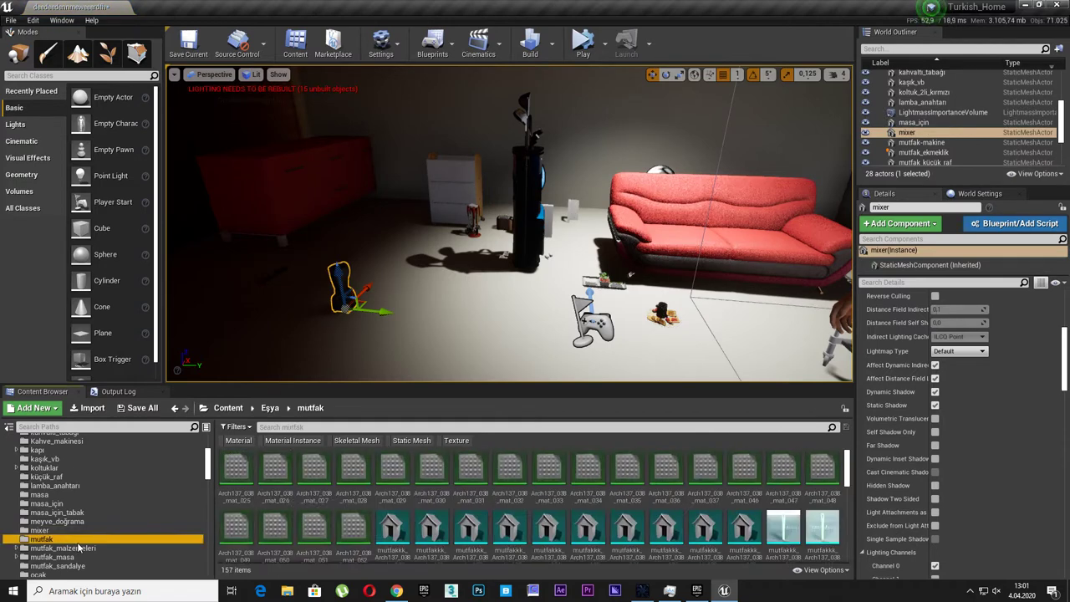
click(86, 548)
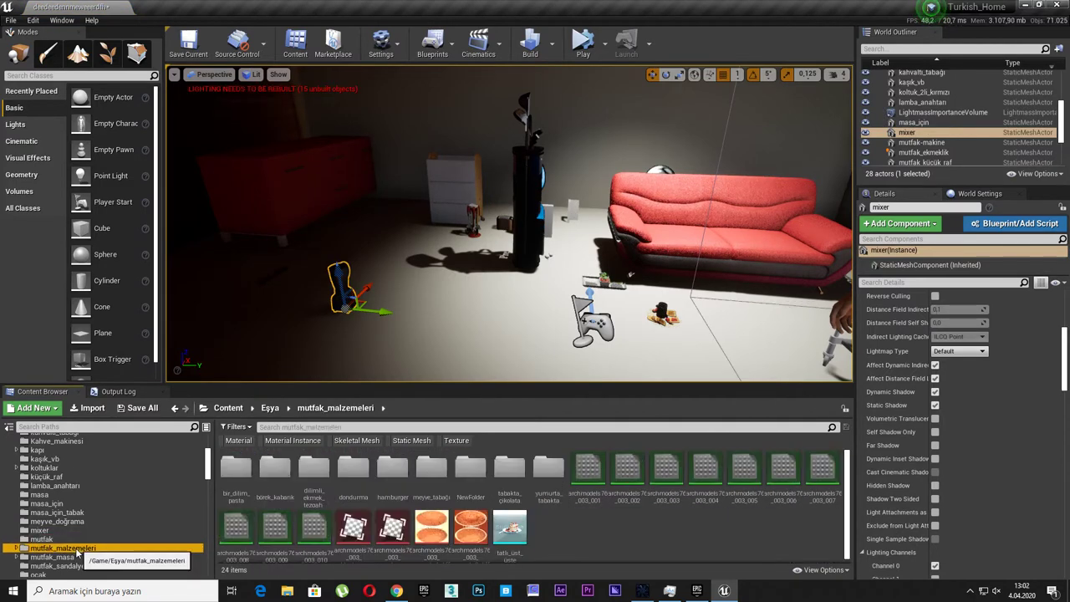
click(510, 526)
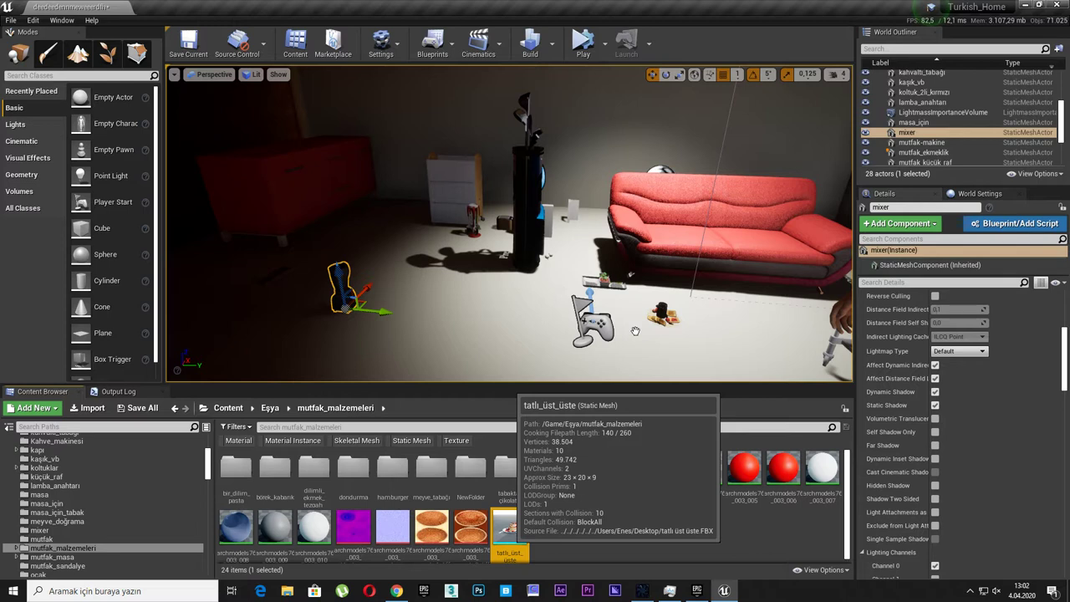
drag(635, 331, 636, 336)
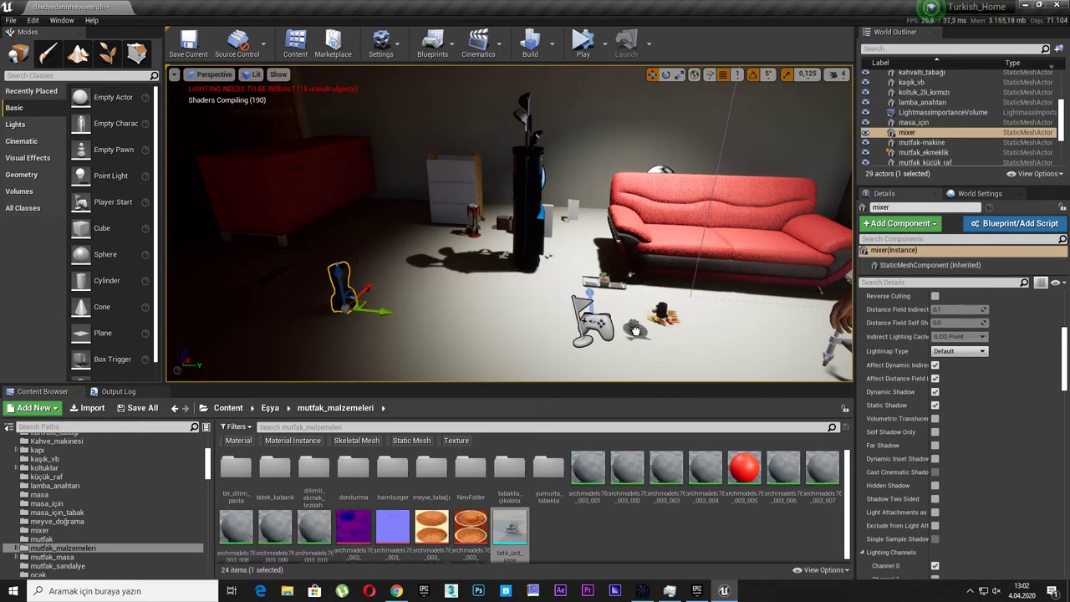
Position tatlı_üst_üste before the sofa, then place the mutfak_masa table and yellow chair.
drag(635, 331, 518, 288)
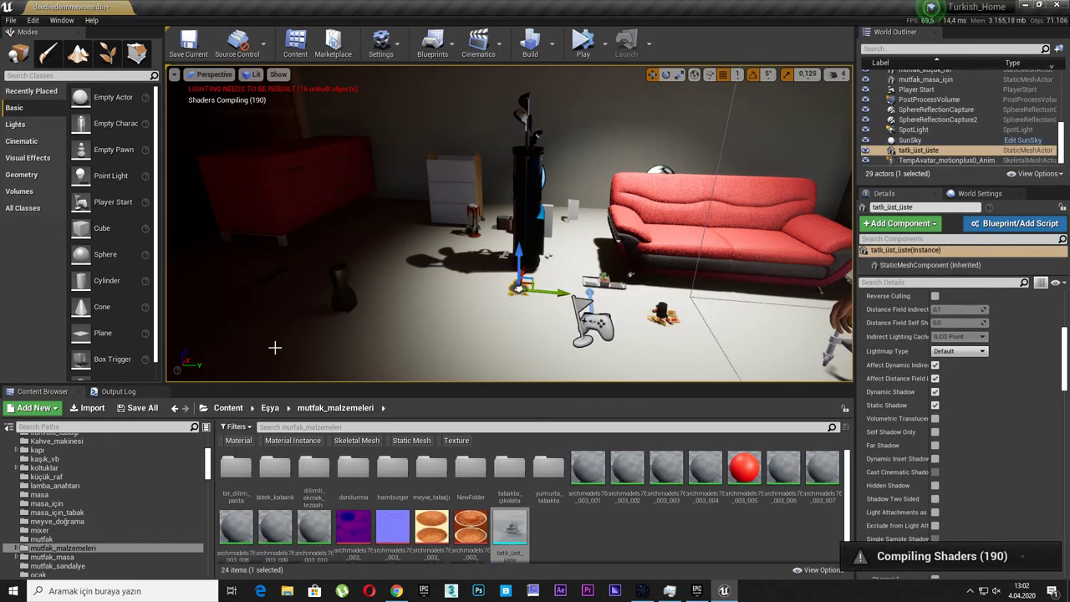
scroll(162, 541, down, 3)
click(83, 485)
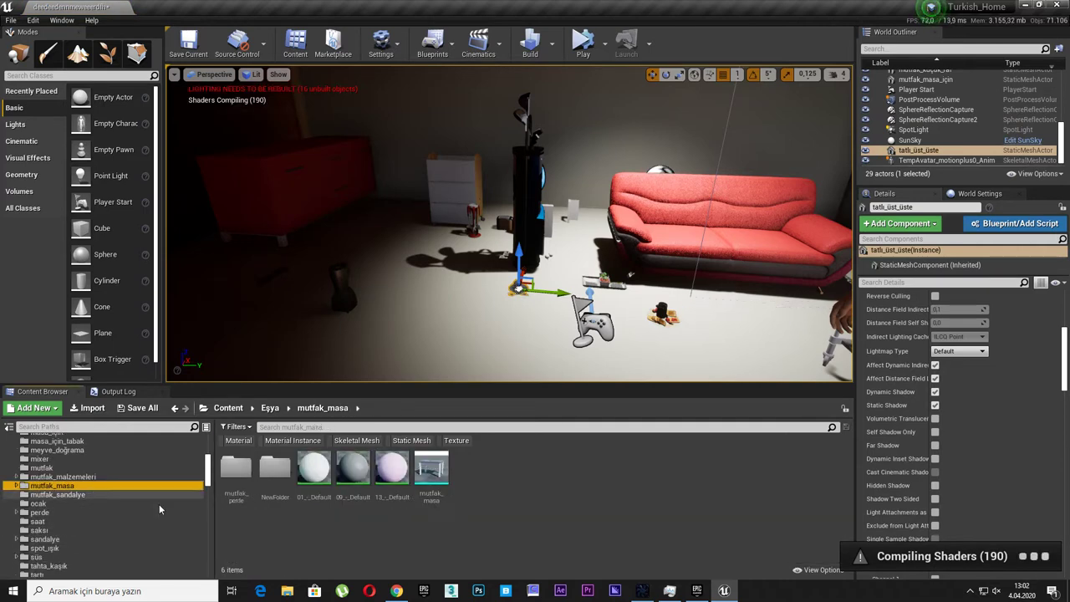
mouse_move(443, 472)
mouse_down()
mouse_move(310, 297)
mouse_move(368, 330)
mouse_up()
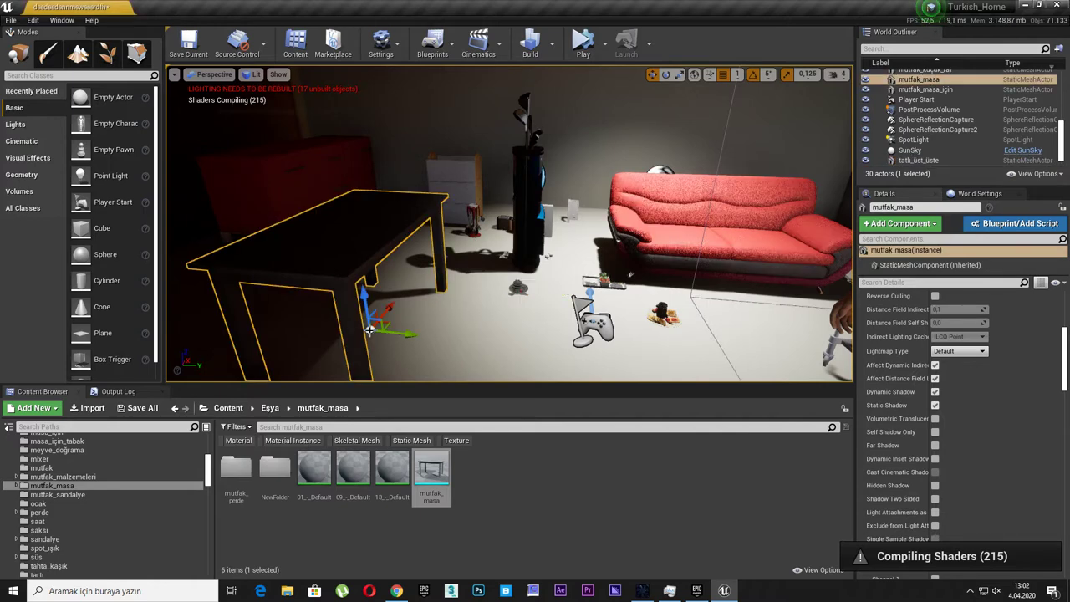
click(151, 495)
mouse_move(315, 472)
mouse_down()
mouse_move(472, 351)
mouse_move(474, 332)
mouse_up()
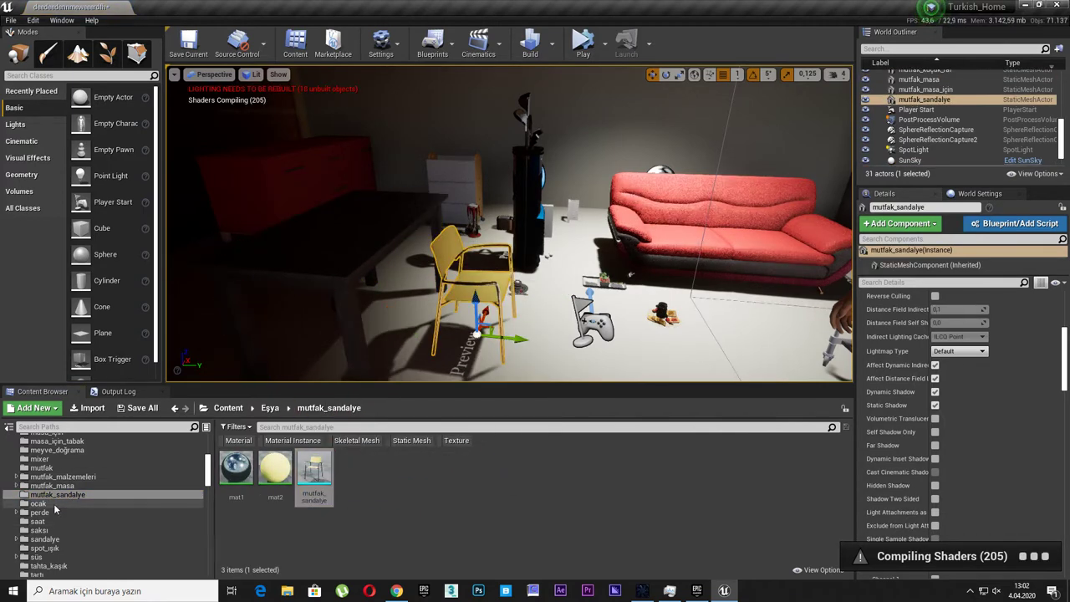
Place the ocak stove and the perde curtain in the room.
click(201, 504)
drag(352, 468, 727, 334)
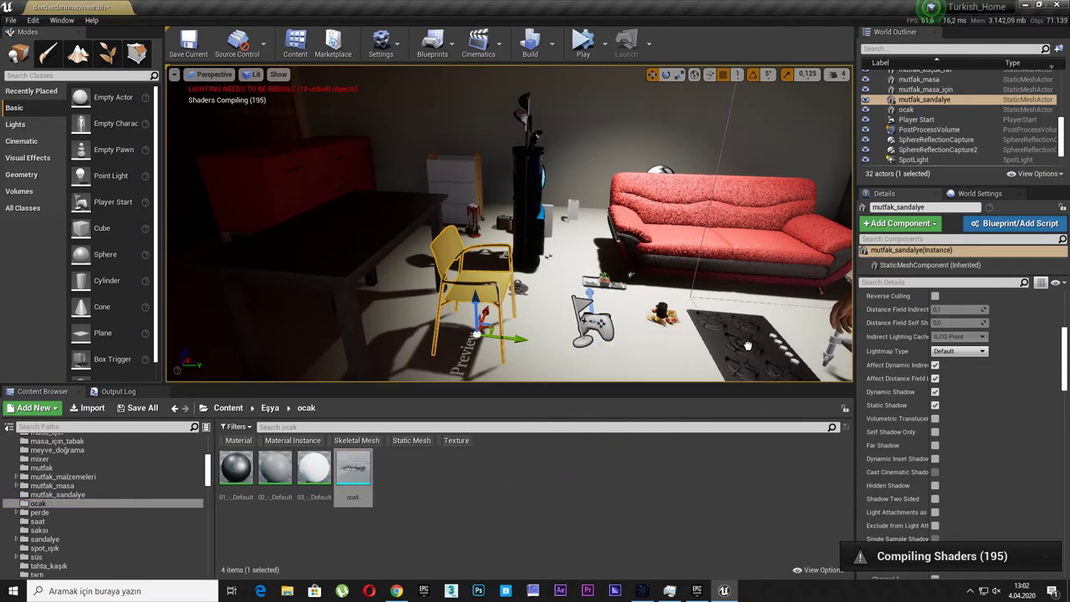
drag(634, 317, 433, 409)
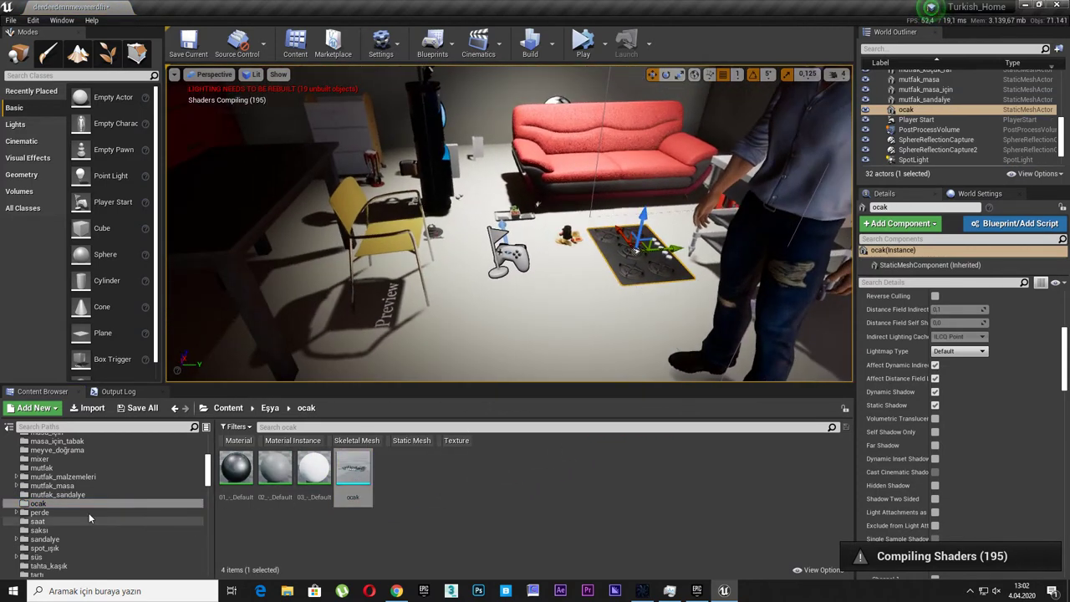
click(89, 512)
mouse_move(625, 472)
mouse_down()
mouse_move(582, 341)
mouse_move(623, 327)
mouse_up()
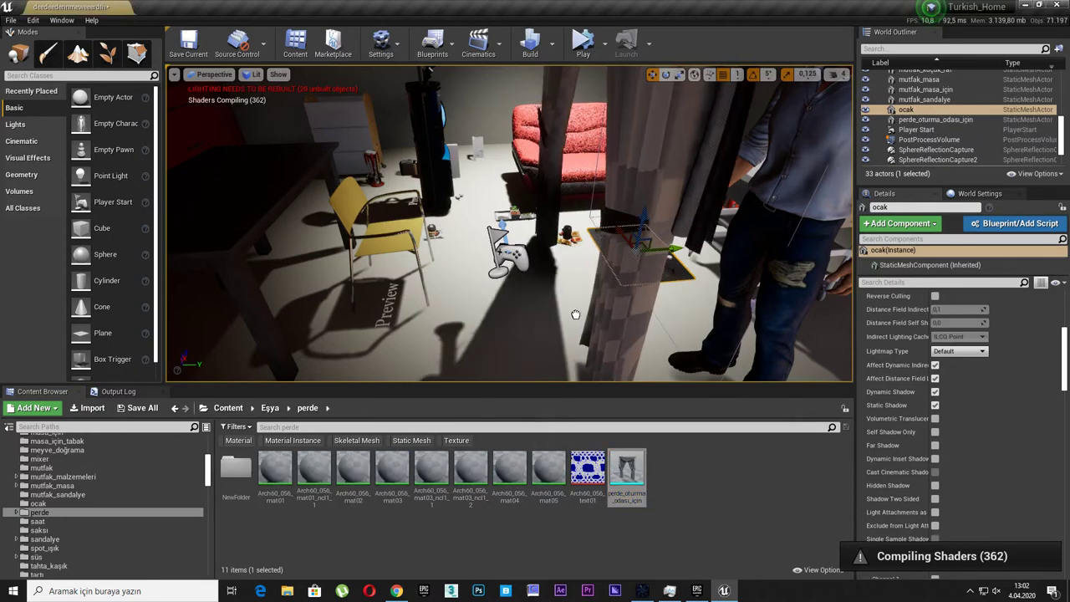
mouse_move(720, 295)
right_down()
mouse_move(760, 257)
mouse_move(636, 259)
right_up()
click(759, 257)
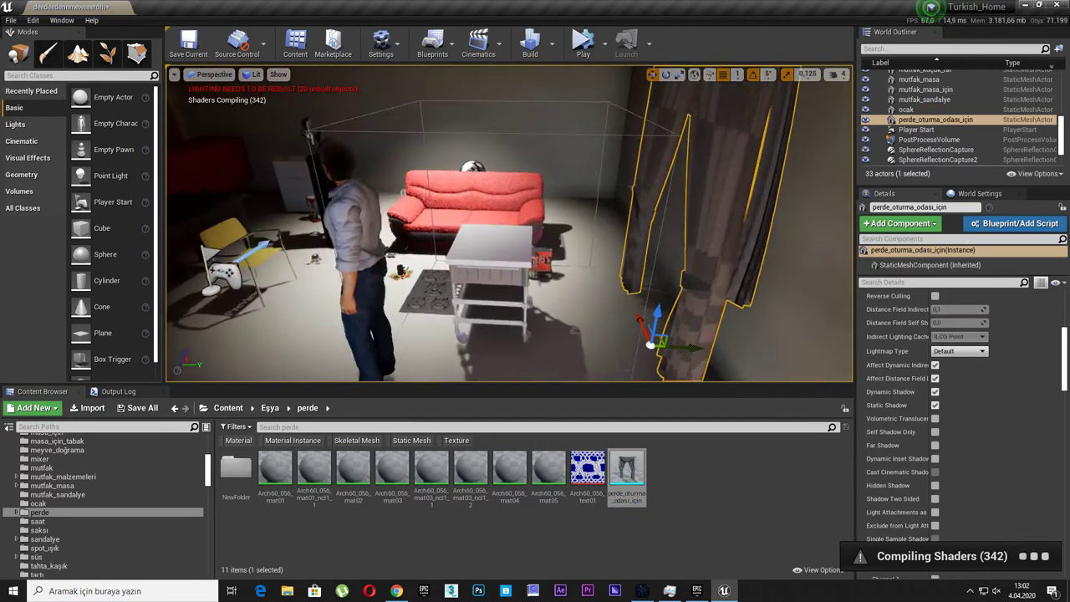
Hang the duvar_saati wall clock on the wall, turned 90°.
click(126, 520)
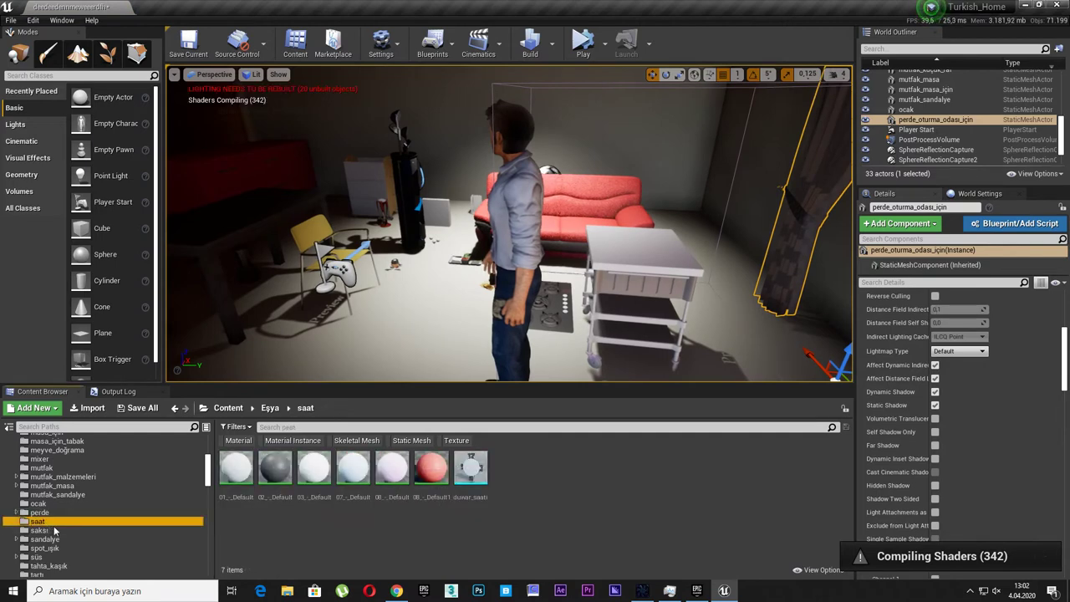
drag(456, 477, 588, 316)
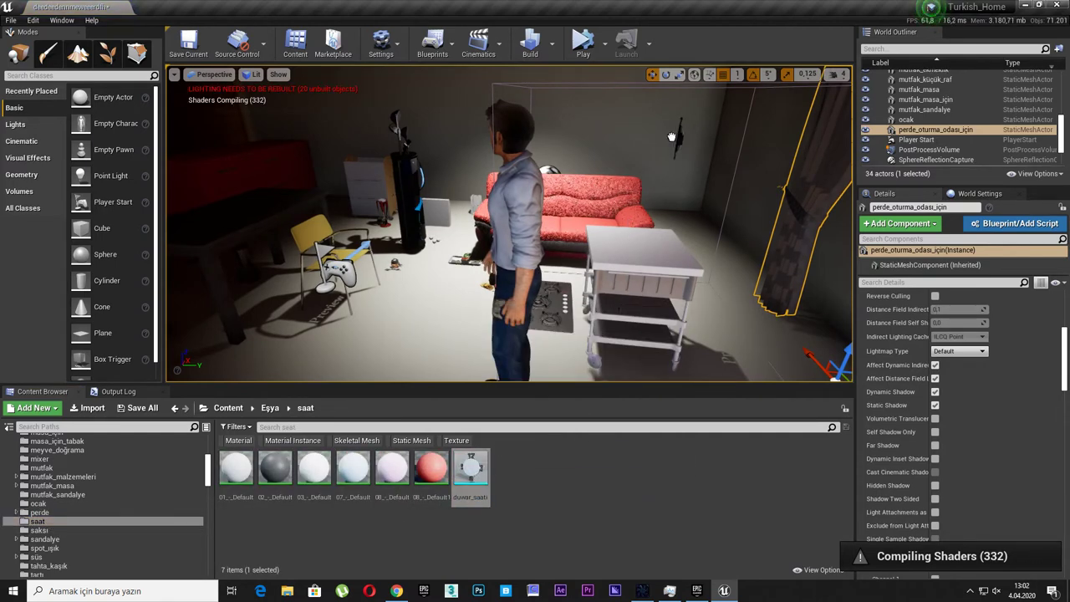
drag(671, 137, 674, 139)
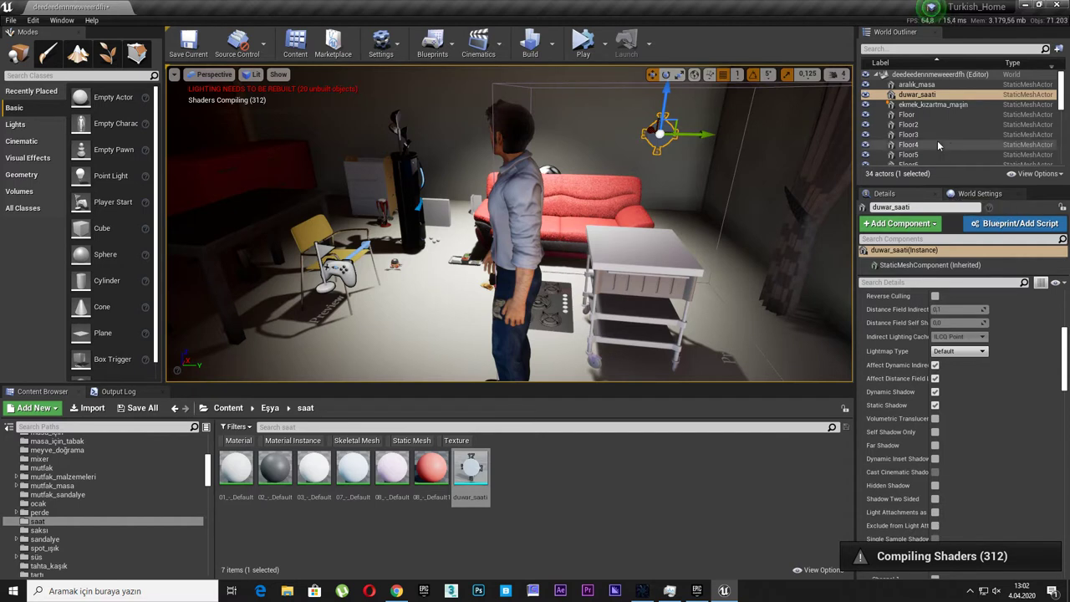
click(925, 85)
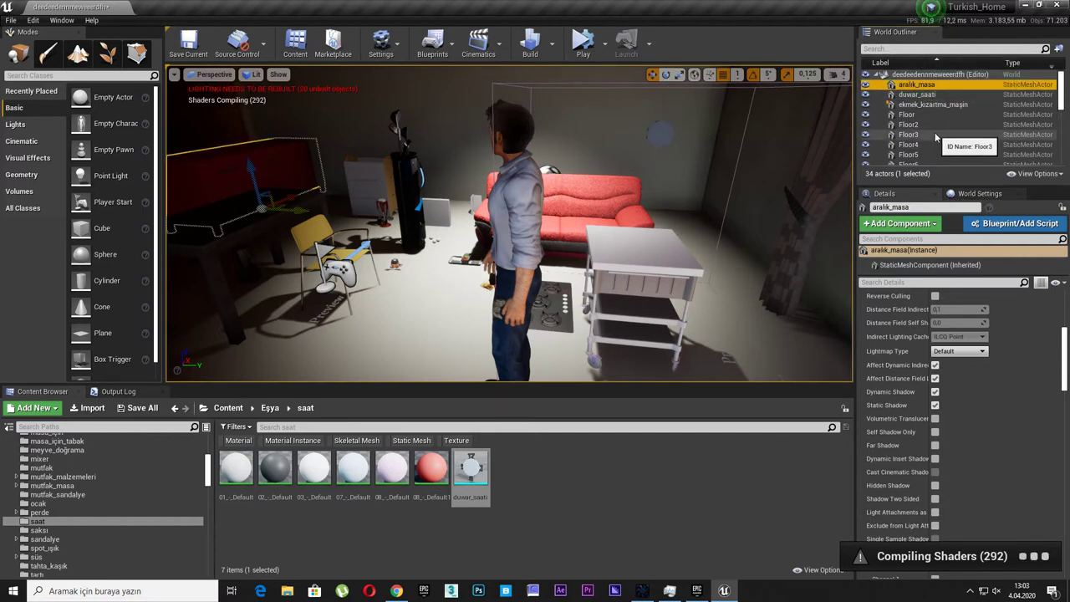
Filter the World Outliner by 'stat' and select all 26 matching static mesh actors.
scroll(935, 132, down, 3)
click(885, 49)
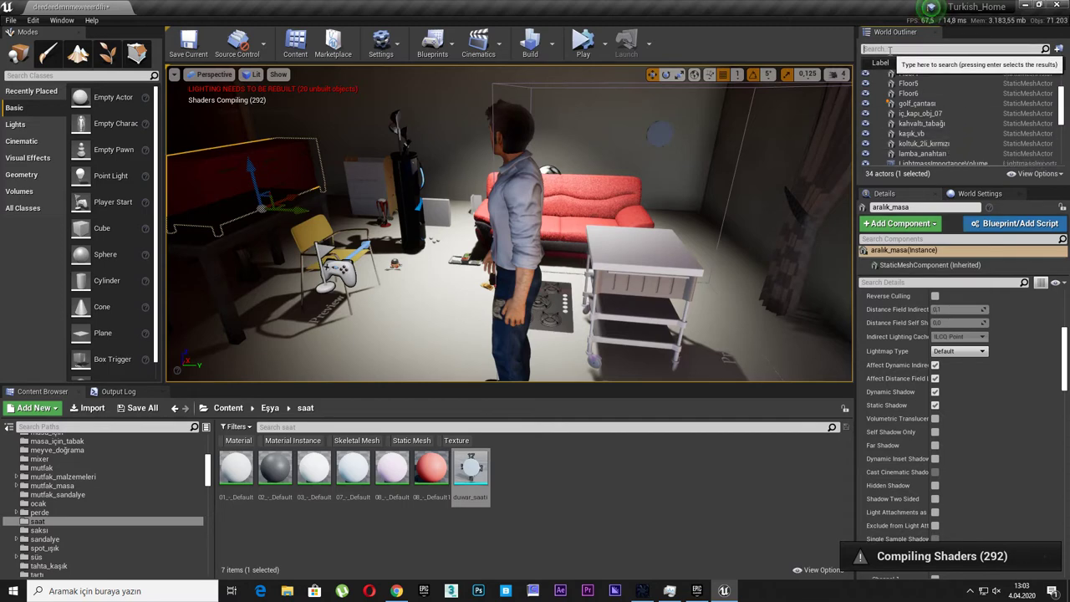
text(stat)
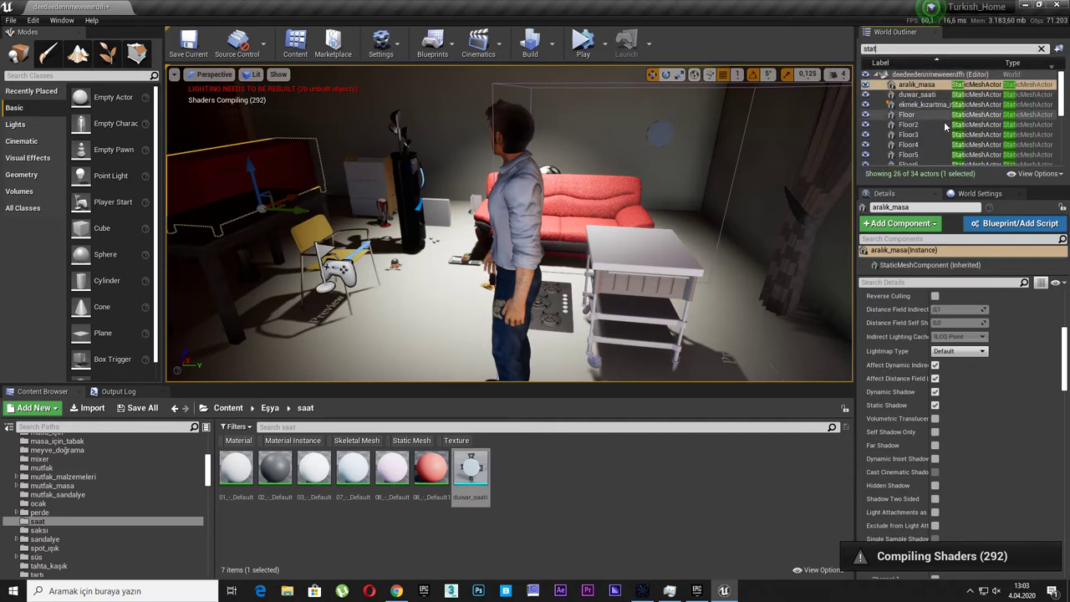
scroll(971, 145, down, 3)
scroll(972, 145, down, 2)
shift+click(925, 161)
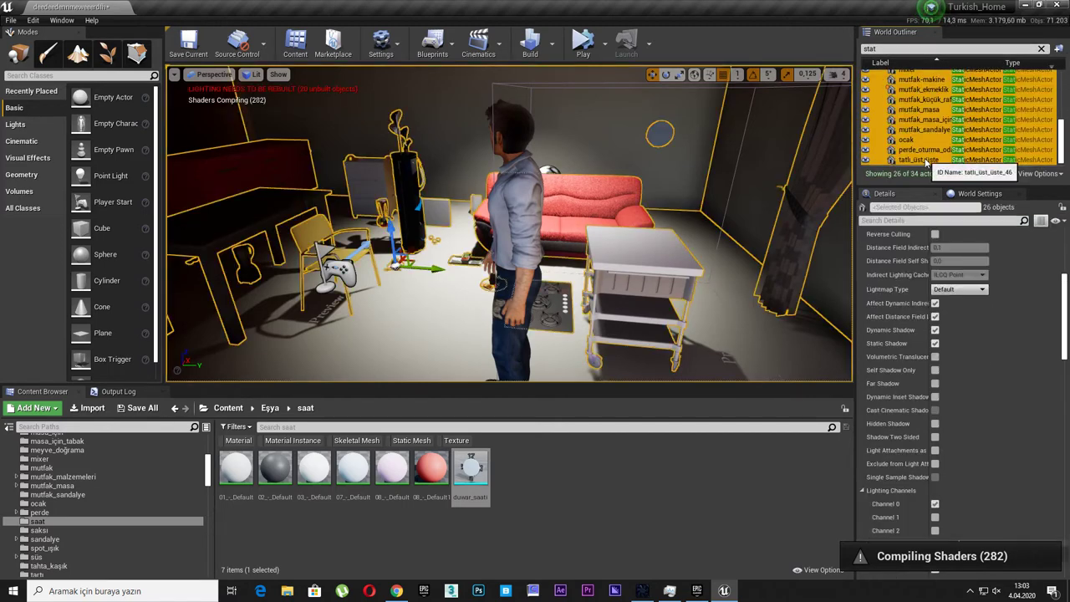
scroll(974, 351, up, 3)
scroll(992, 316, up, 2)
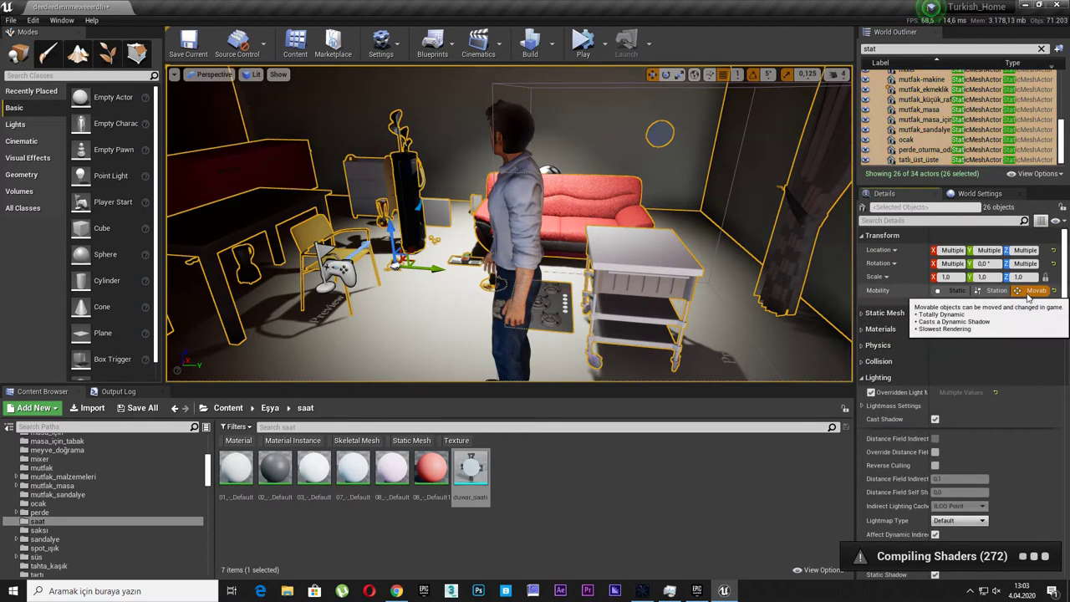
scroll(978, 155, up, 3)
scroll(961, 142, up, 2)
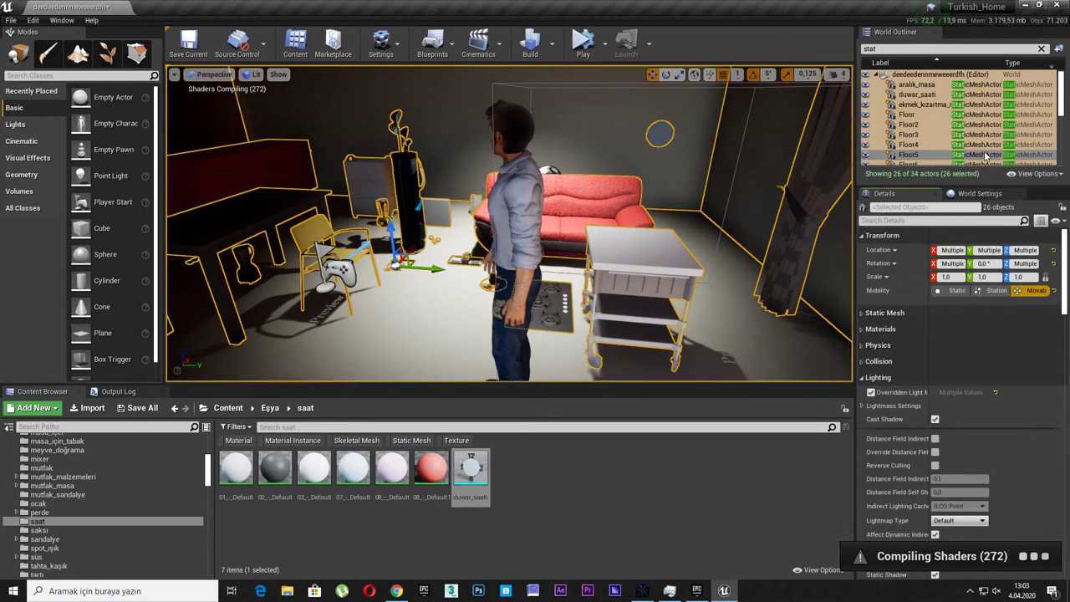
Set Floor through Floor6 to Static mobility and bring up World Settings.
click(923, 118)
scroll(946, 136, down, 1)
shift+click(920, 148)
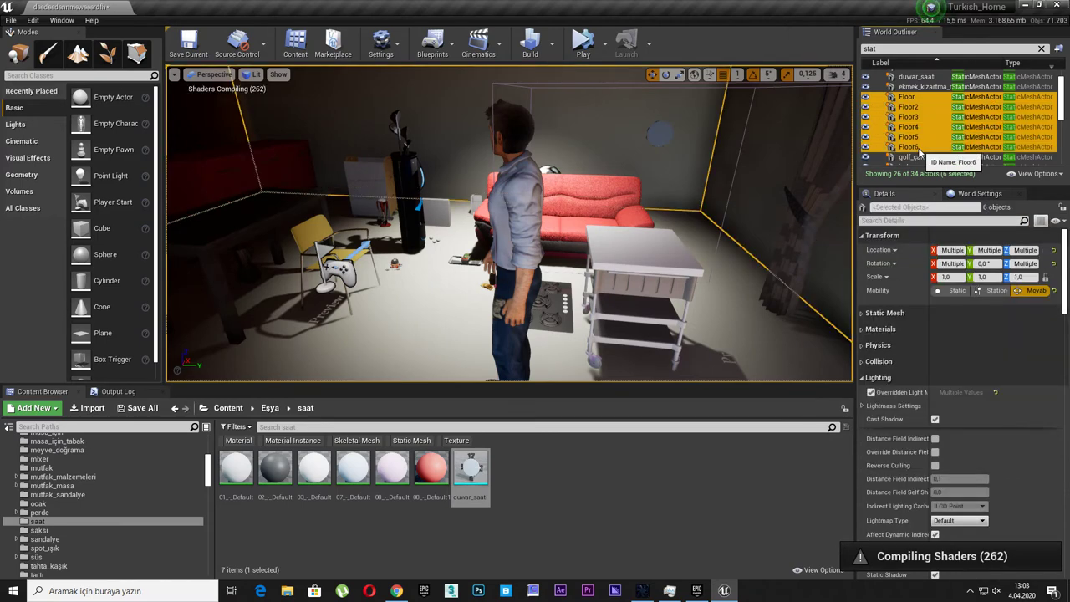
click(953, 290)
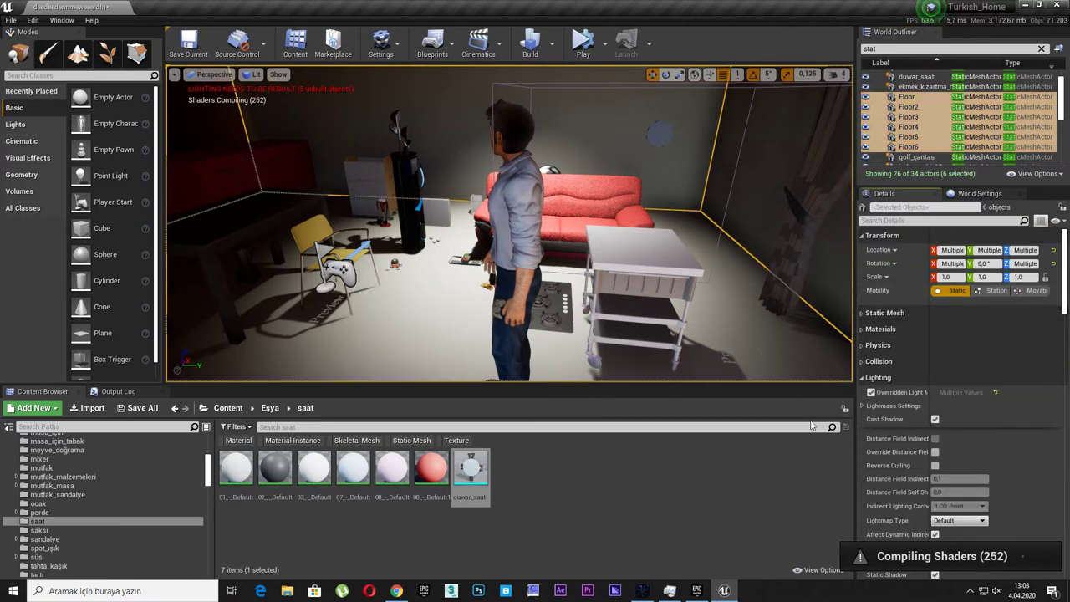
click(974, 194)
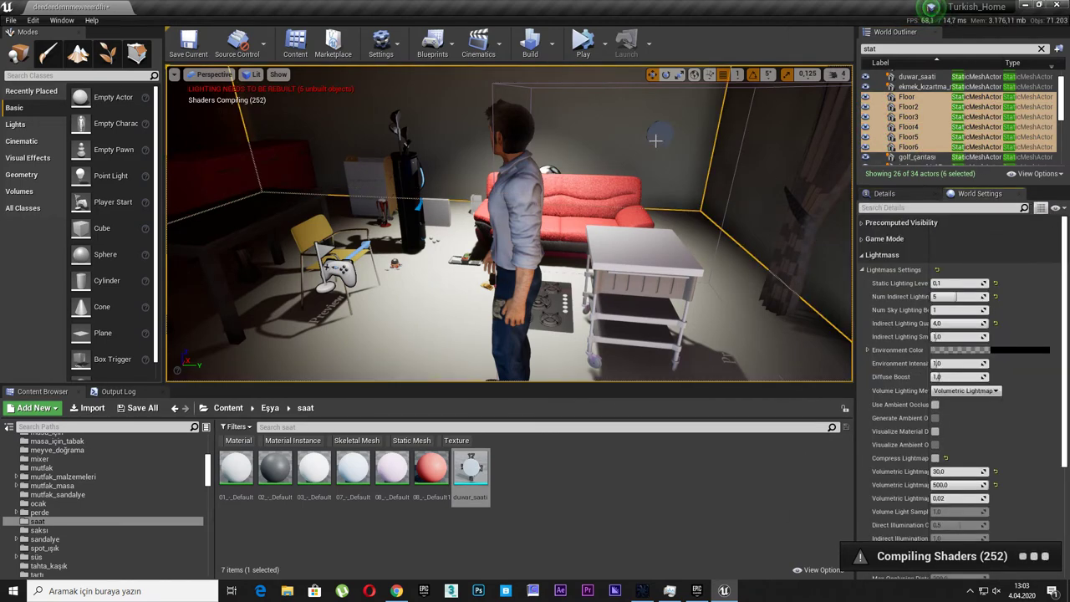
Clear the outliner filter and inspect SunSky's directional light and sky light.
right_drag(655, 193, 740, 178)
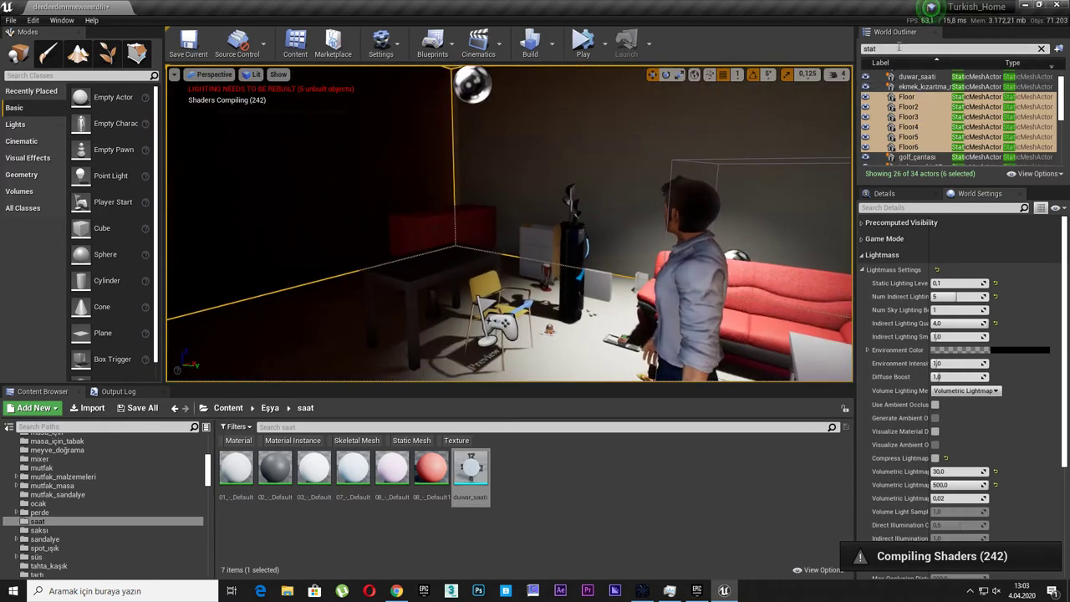
click(899, 48)
scroll(934, 113, down, 5)
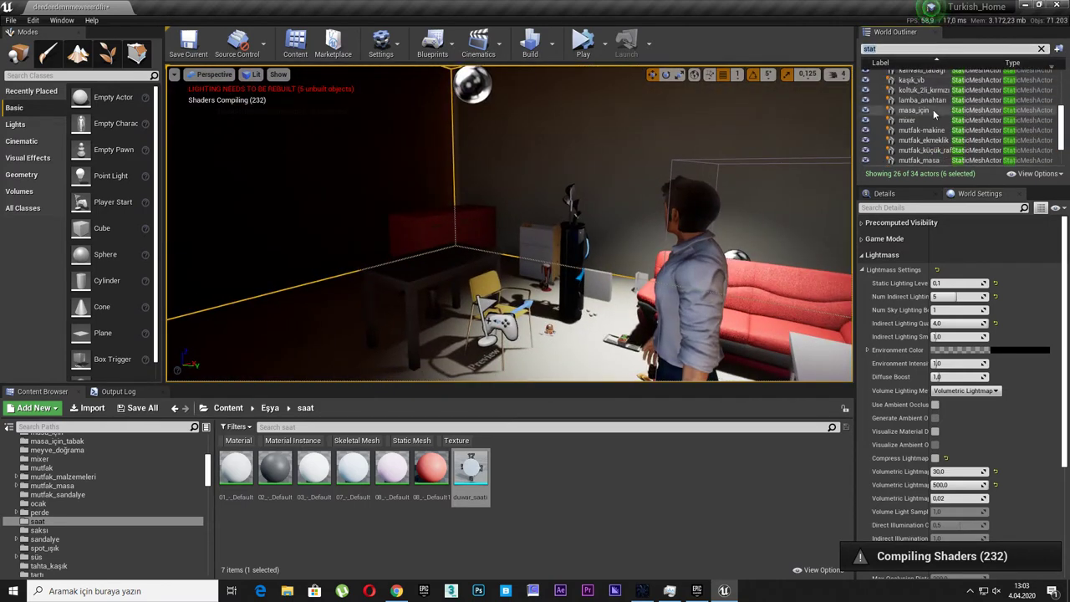
click(1041, 49)
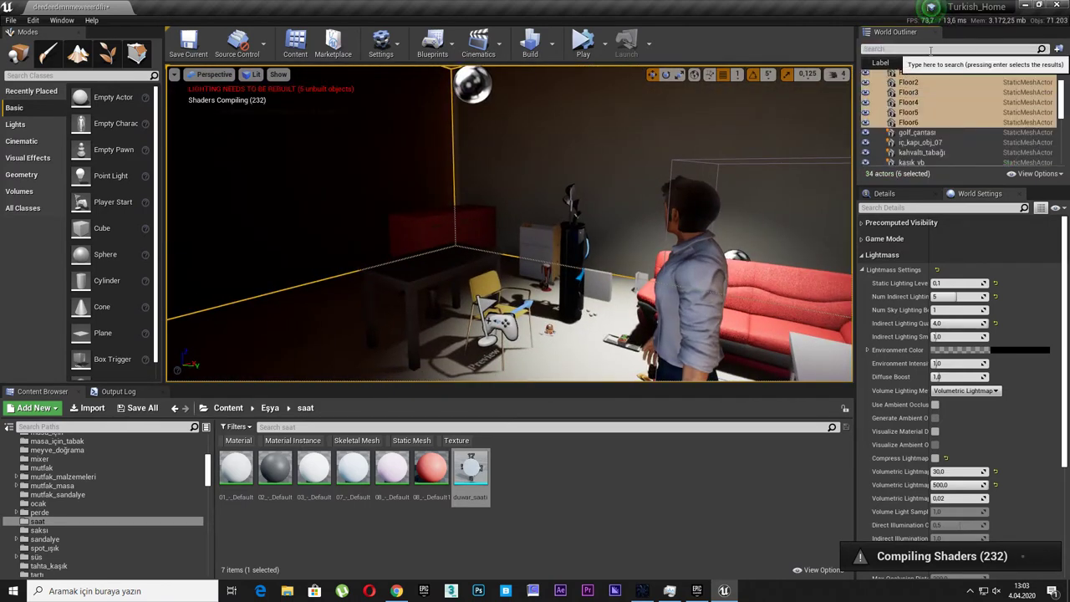
text(lig)
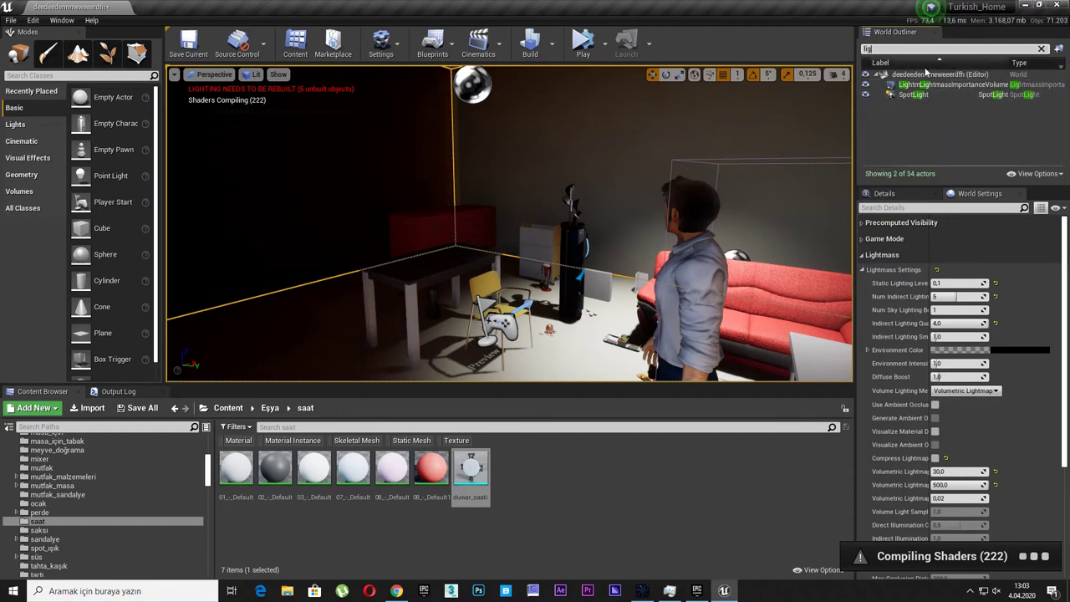
key(Return)
scroll(968, 123, down, 5)
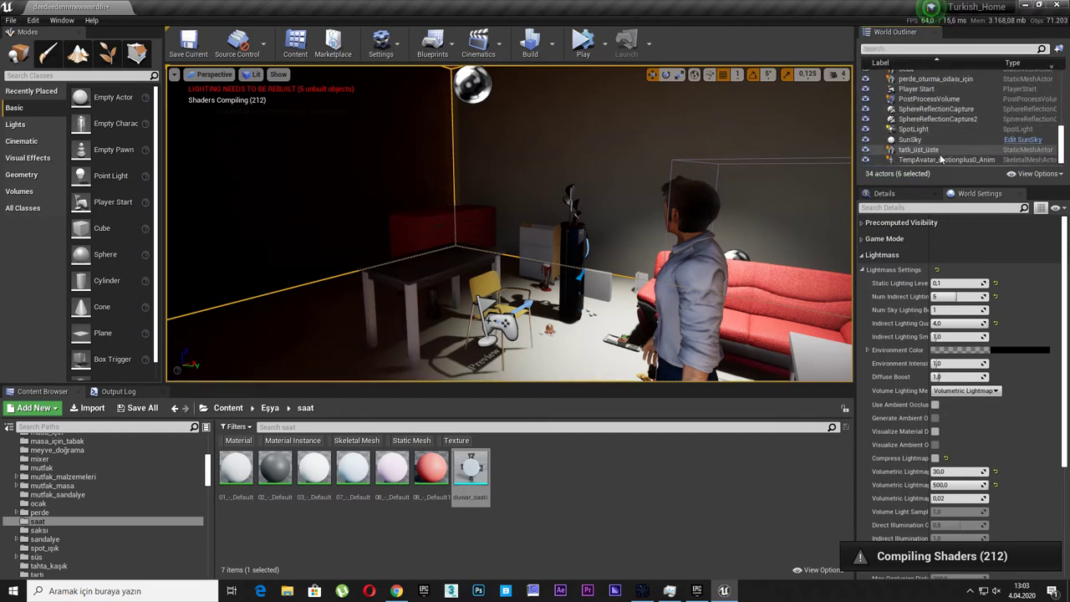
click(911, 139)
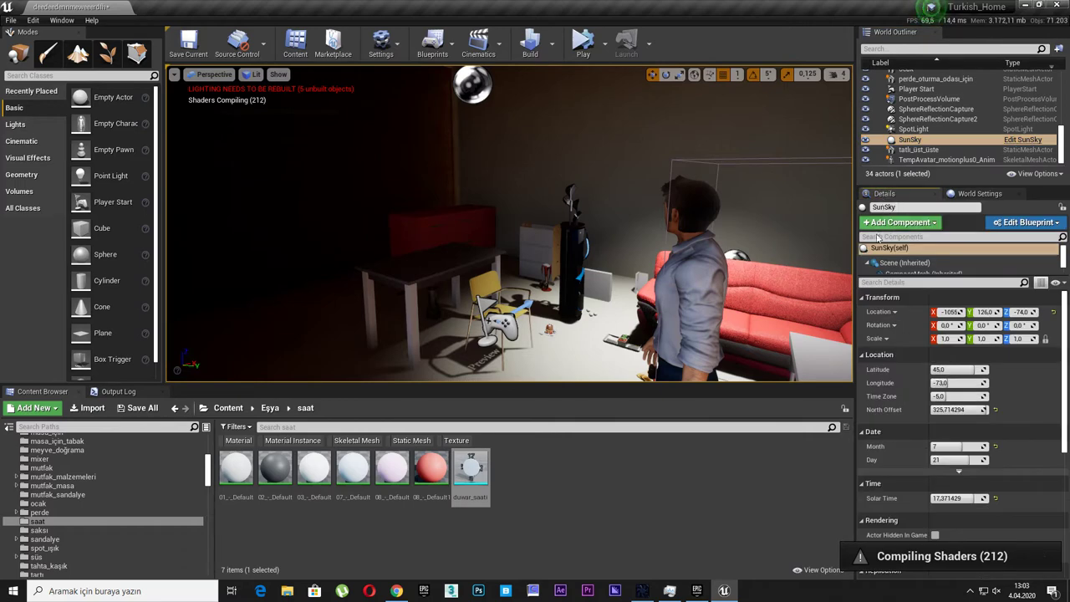
scroll(919, 259, down, 2)
click(925, 255)
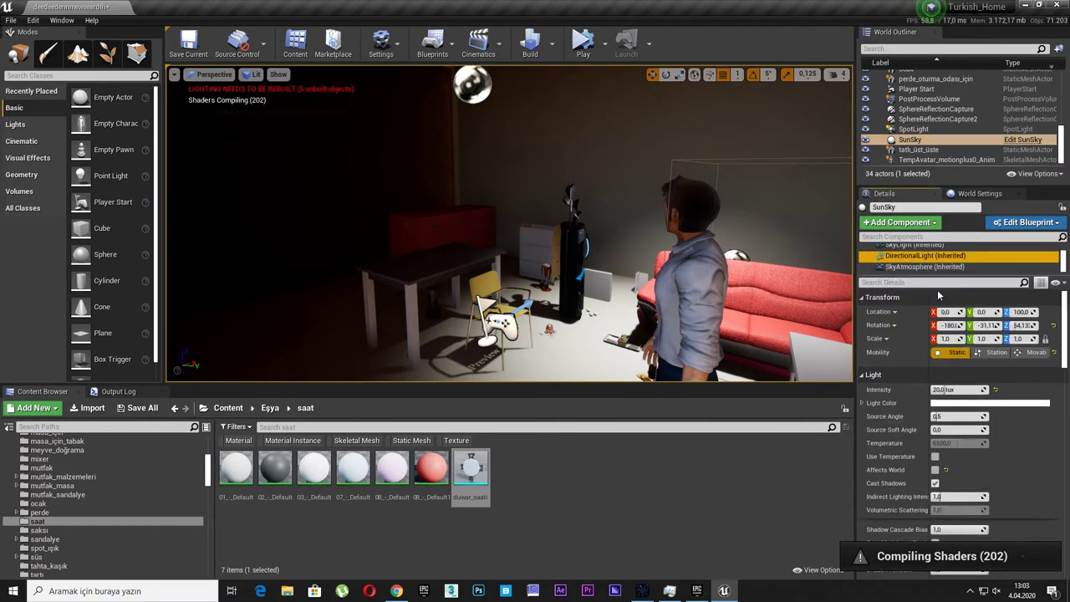
click(894, 246)
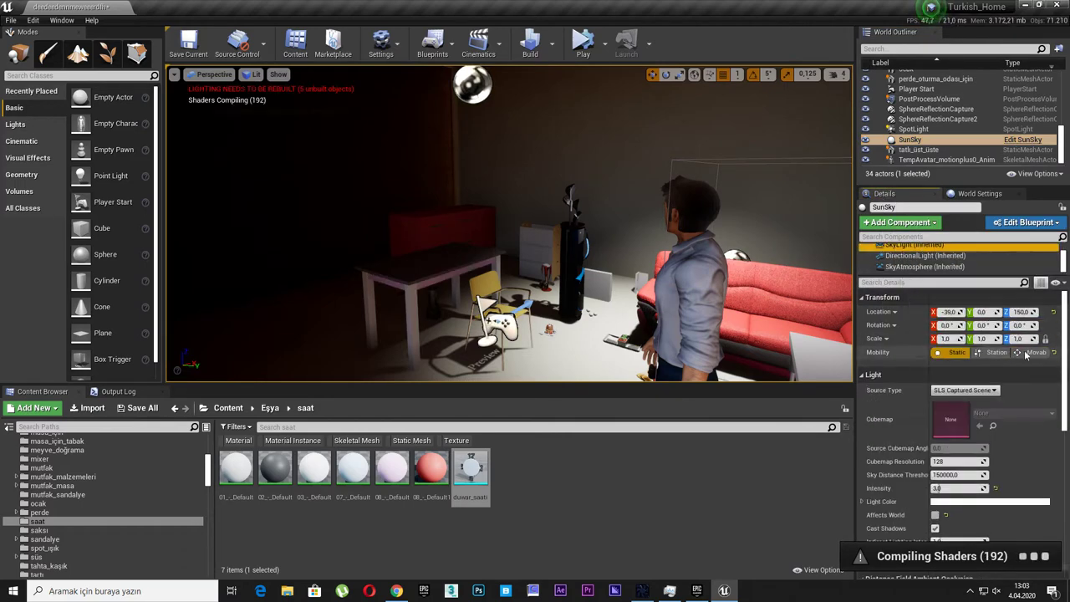
Enable Force No Precomputed Lighting in the advanced Lightmass settings and accept the notice.
click(959, 194)
scroll(953, 376, down, 5)
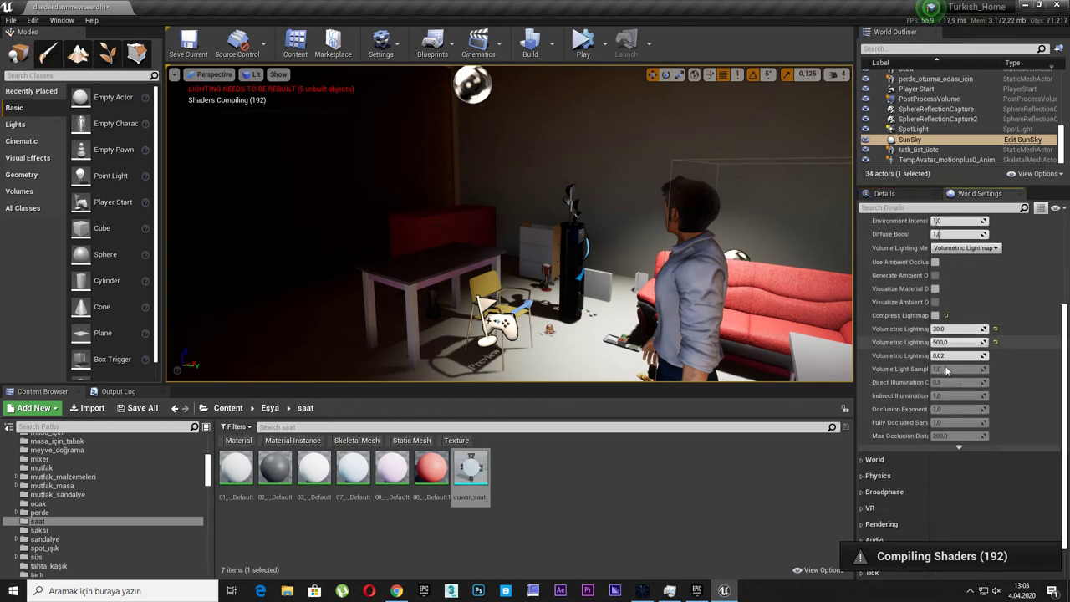
scroll(952, 399, down, 5)
click(958, 400)
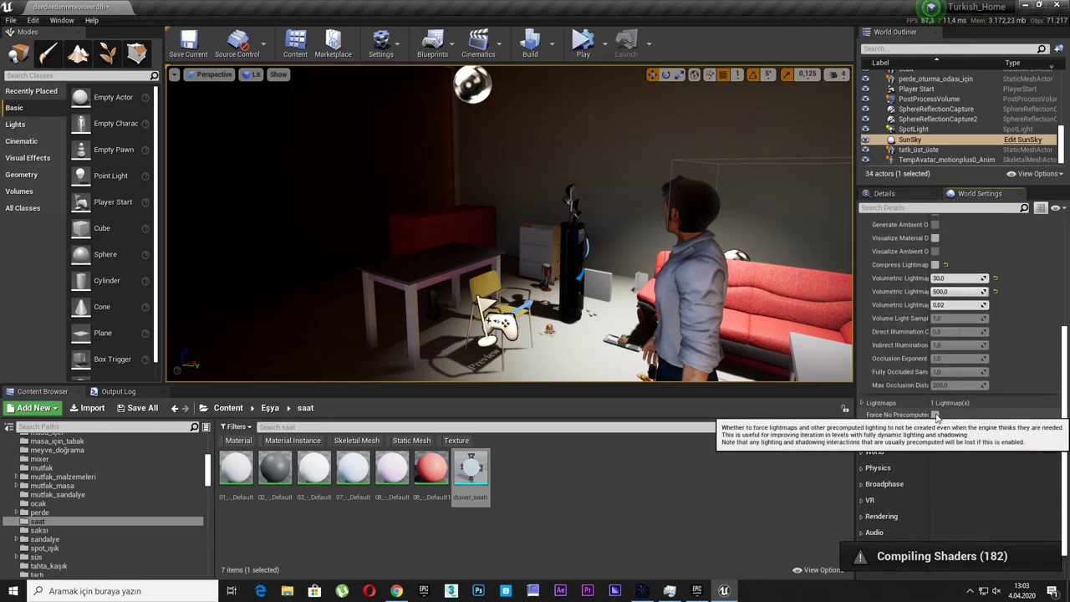
click(934, 415)
click(656, 325)
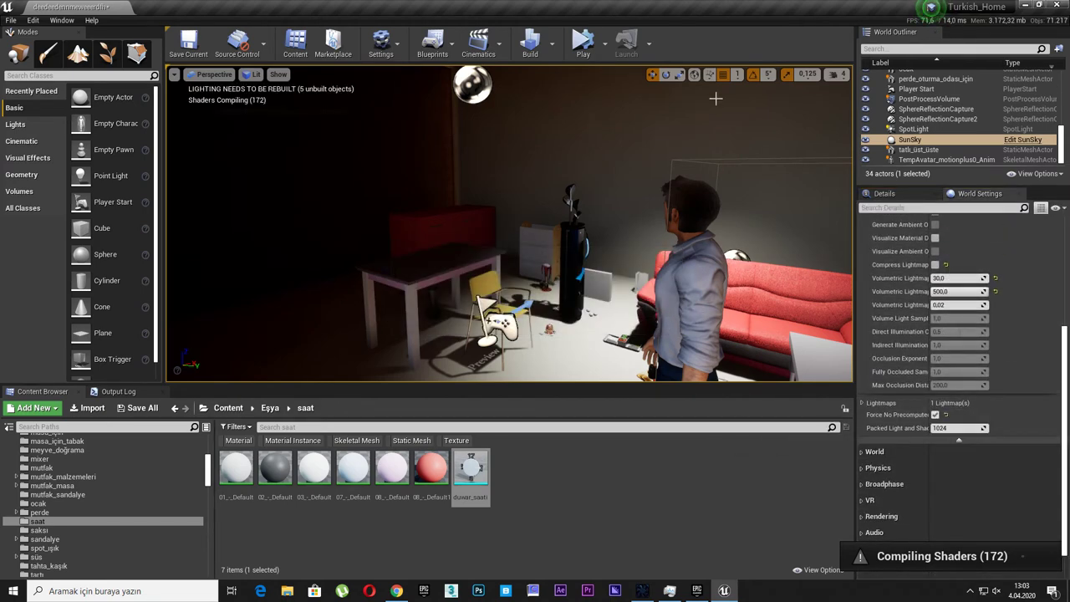
click(552, 50)
click(580, 76)
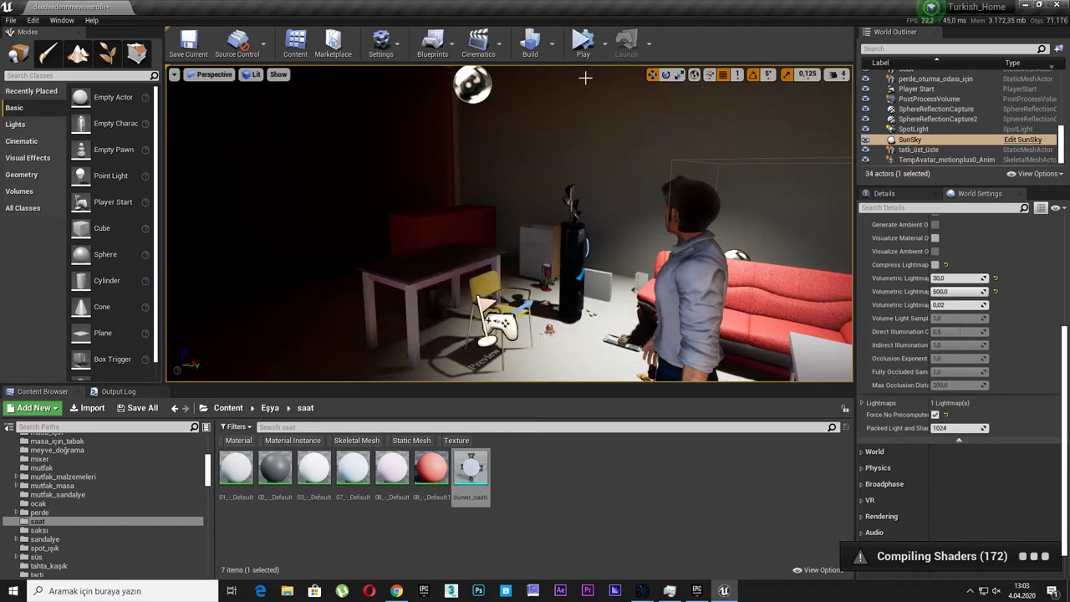
Select the ceiling spotlight and duplicate it, spacing the first copies along the ceiling.
right_drag(580, 187, 552, 193)
right_drag(644, 175, 618, 177)
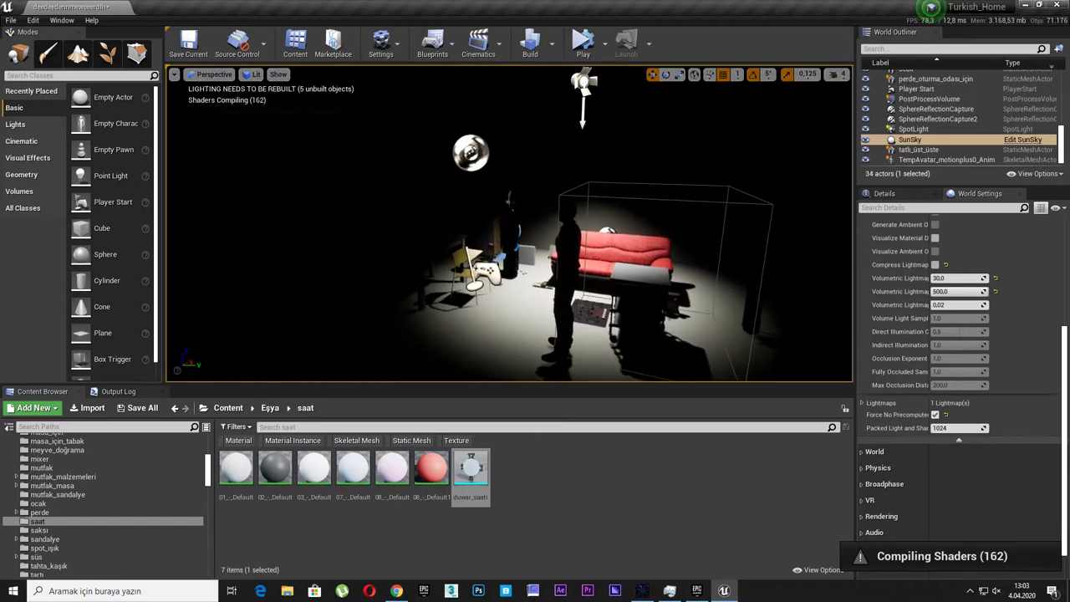
click(627, 110)
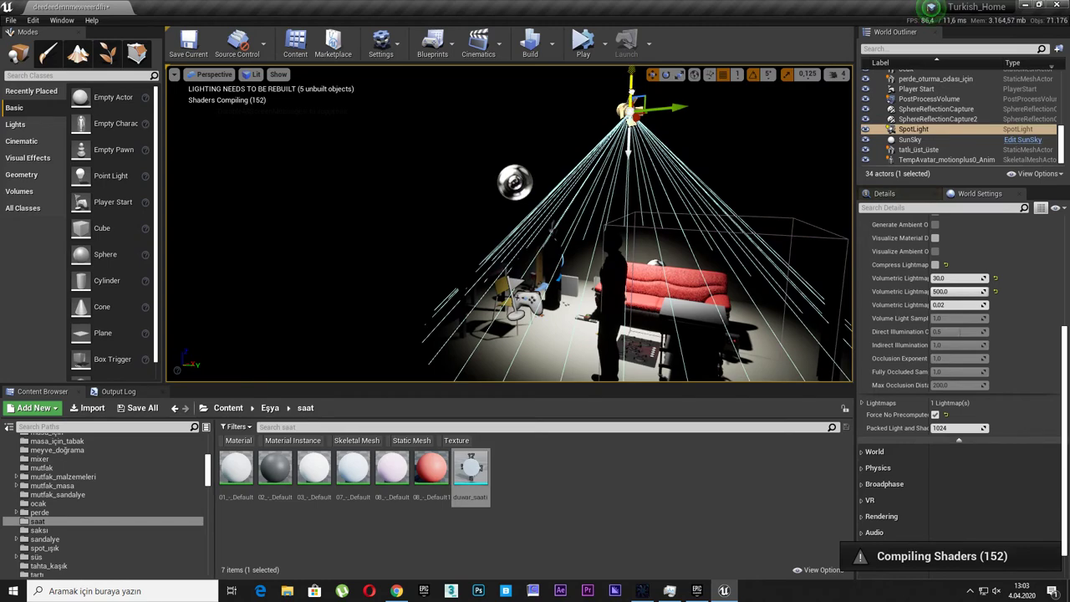
scroll(520, 291, up, 5)
scroll(521, 292, down, 5)
mouse_move(520, 292)
right_down()
mouse_move(501, 294)
mouse_move(709, 144)
right_up()
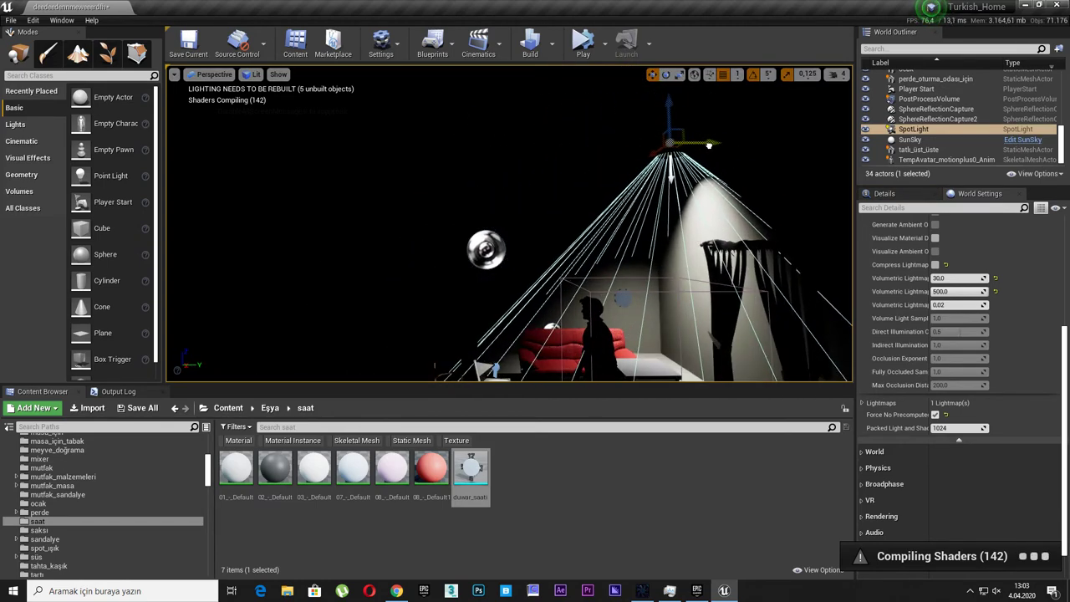
drag(709, 144, 588, 157)
key(ctrl+w)
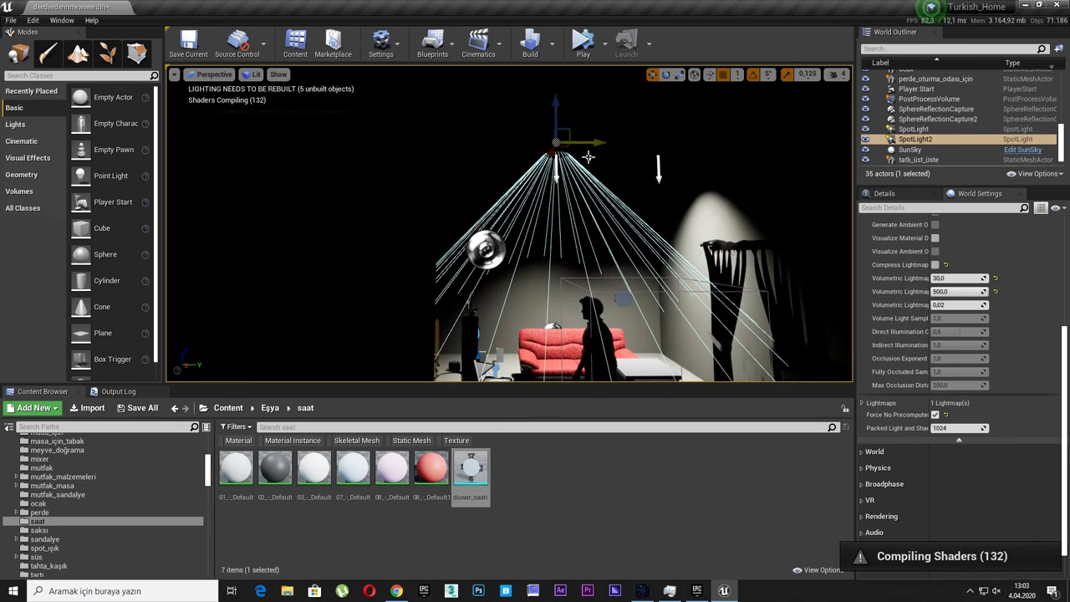
key(ctrl+w)
drag(602, 159, 406, 155)
Make further spotlight copies and spread them across the ceiling, up to SpotLight9.
key(ctrl+w)
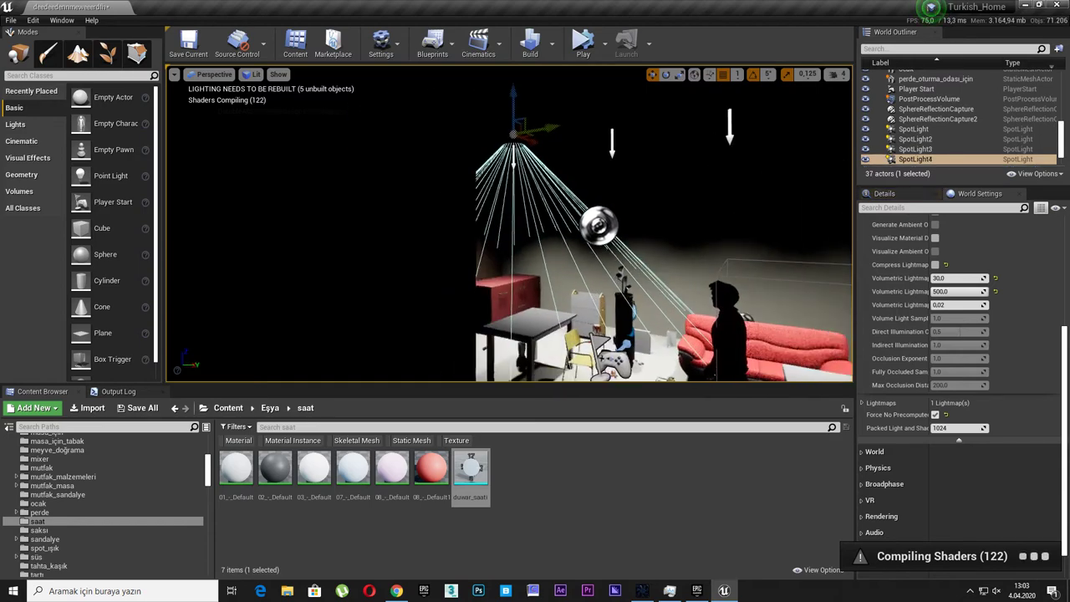
right_drag(406, 155, 691, 148)
key(ctrl+w)
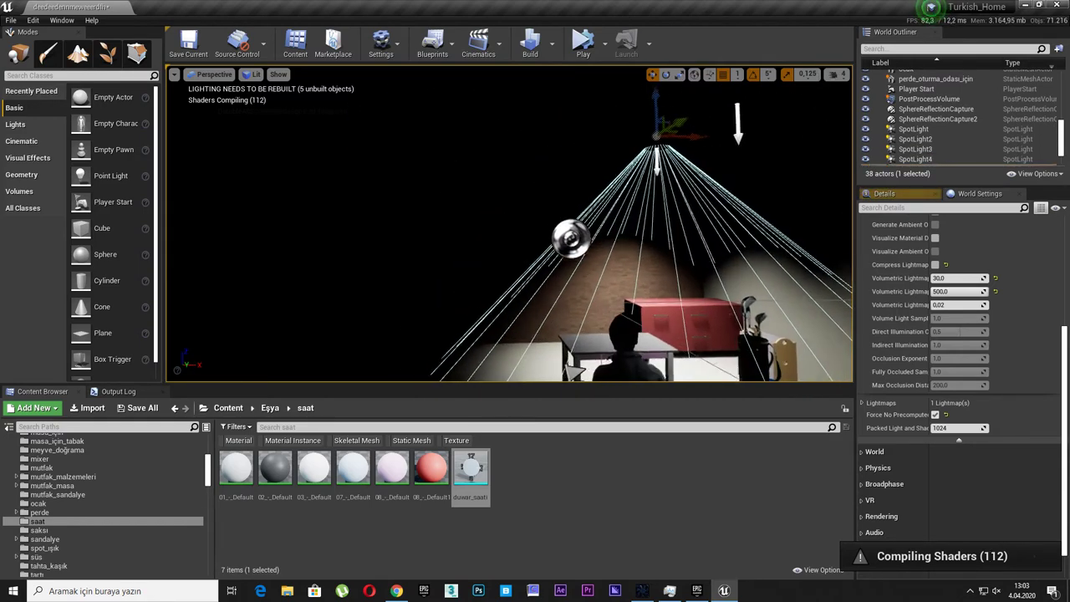
key(ctrl+w)
mouse_move(683, 135)
mouse_down()
mouse_move(600, 136)
mouse_move(501, 112)
mouse_up()
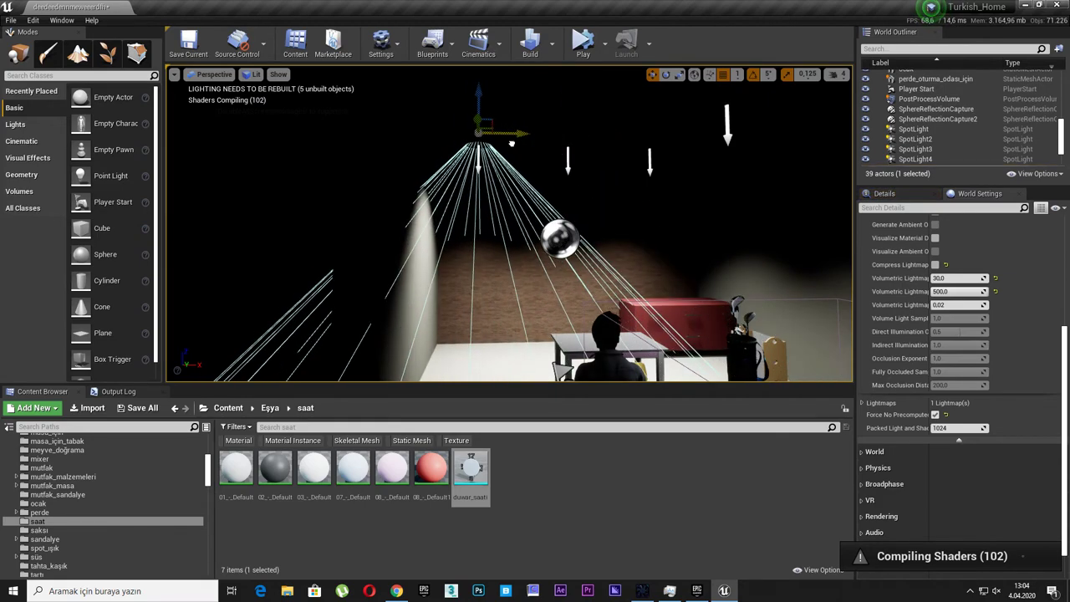
mouse_move(501, 113)
right_down()
mouse_move(585, 117)
mouse_move(583, 128)
right_up()
key(ctrl+w)
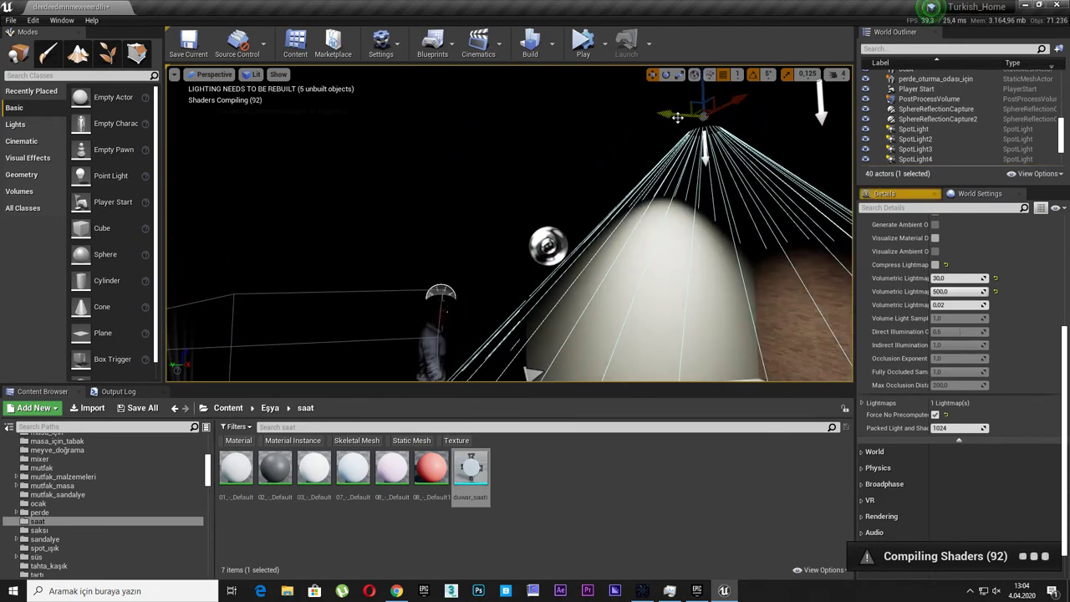
drag(670, 114, 527, 96)
right_drag(526, 96, 534, 125)
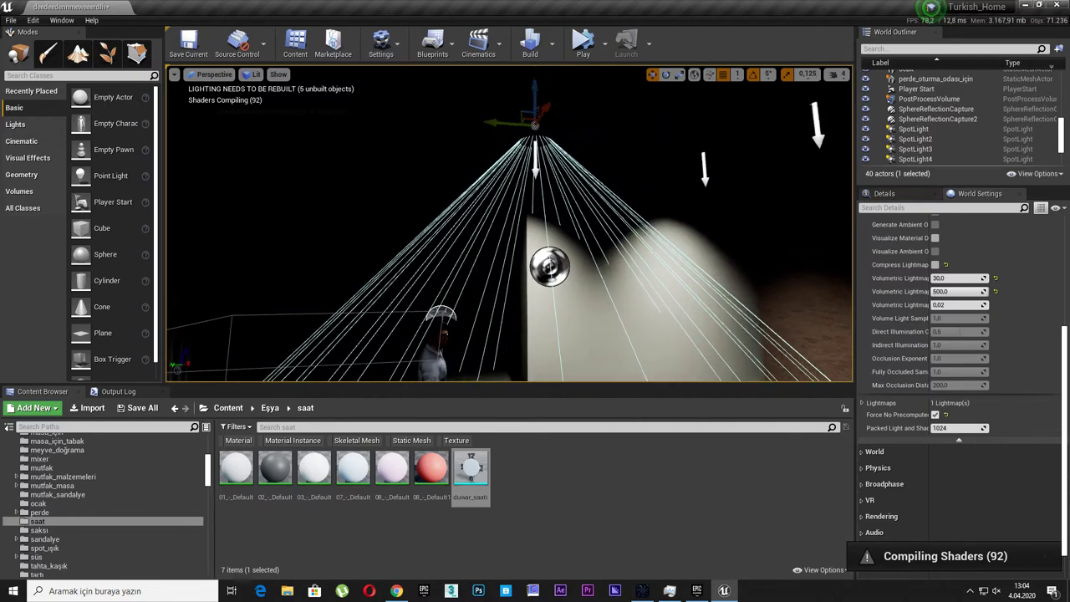
right_drag(496, 192, 507, 192)
alt+drag(526, 182, 363, 218)
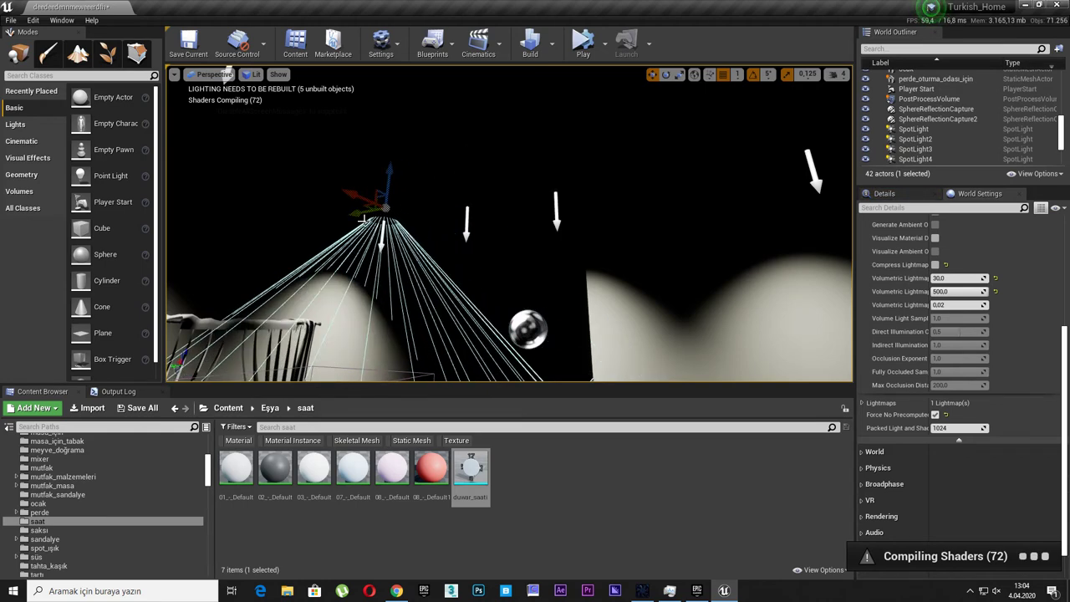
click(932, 132)
Give SpotLight through SpotLight9 an 80° outer cone angle, Movable mobility and Force Cached Shadows.
scroll(957, 146, down, 3)
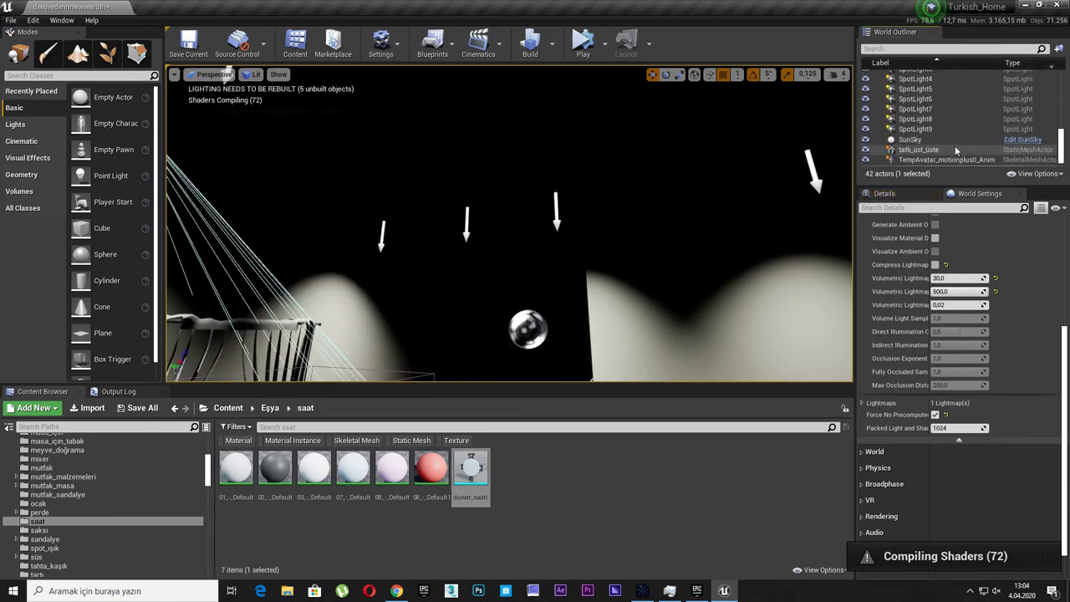
shift+click(917, 130)
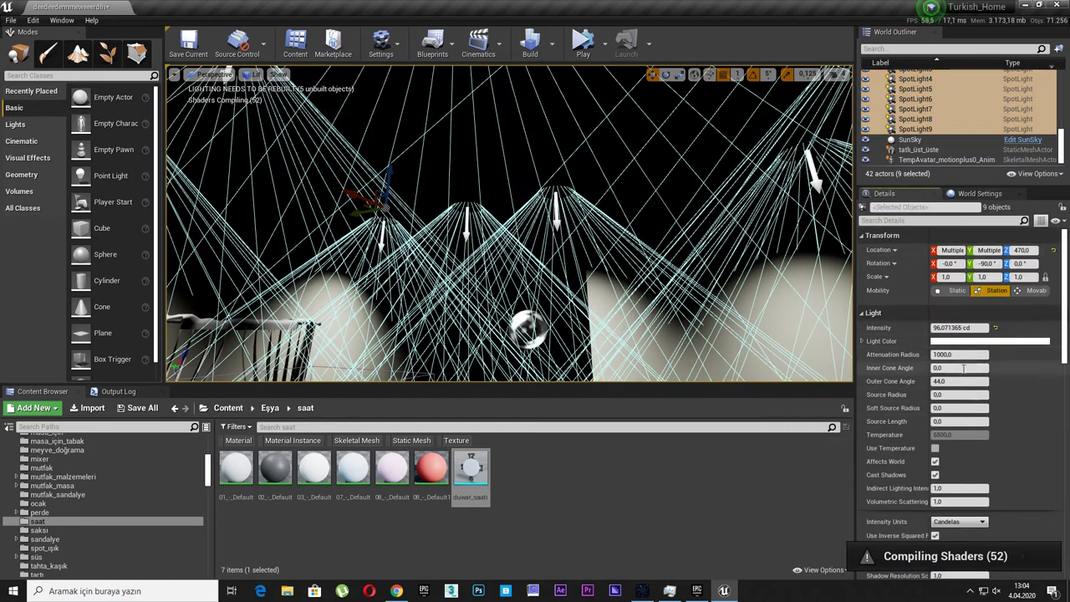
text(0)
key(Return)
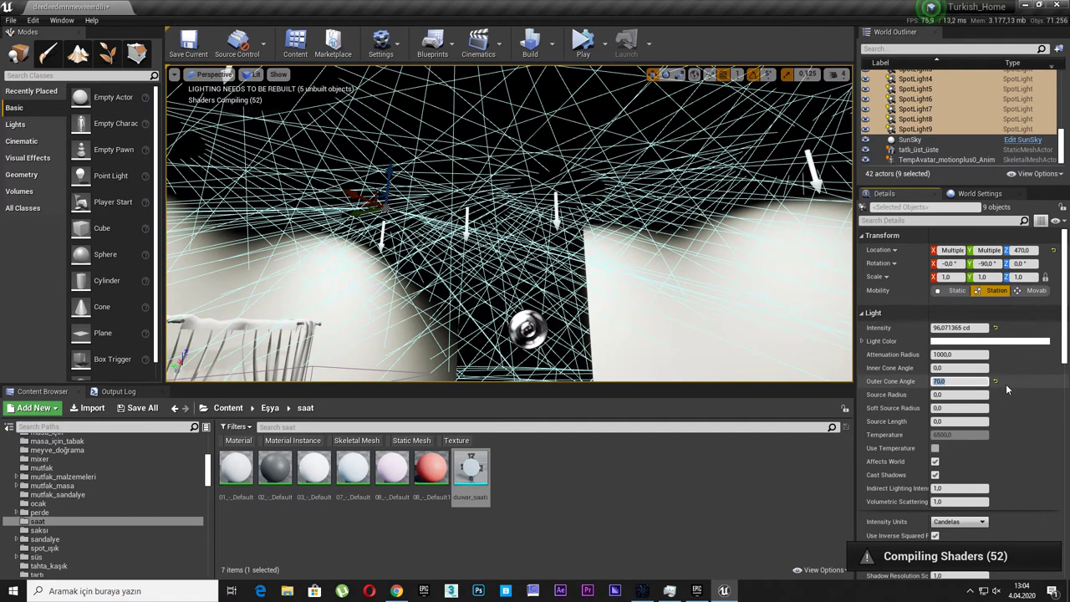
text(80)
key(Return)
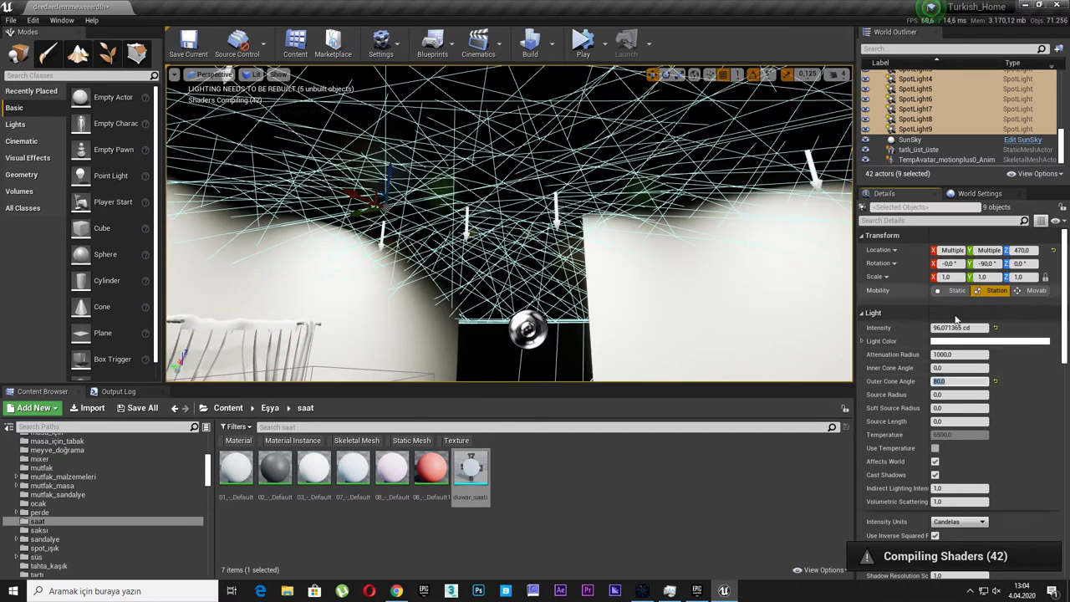
click(1036, 291)
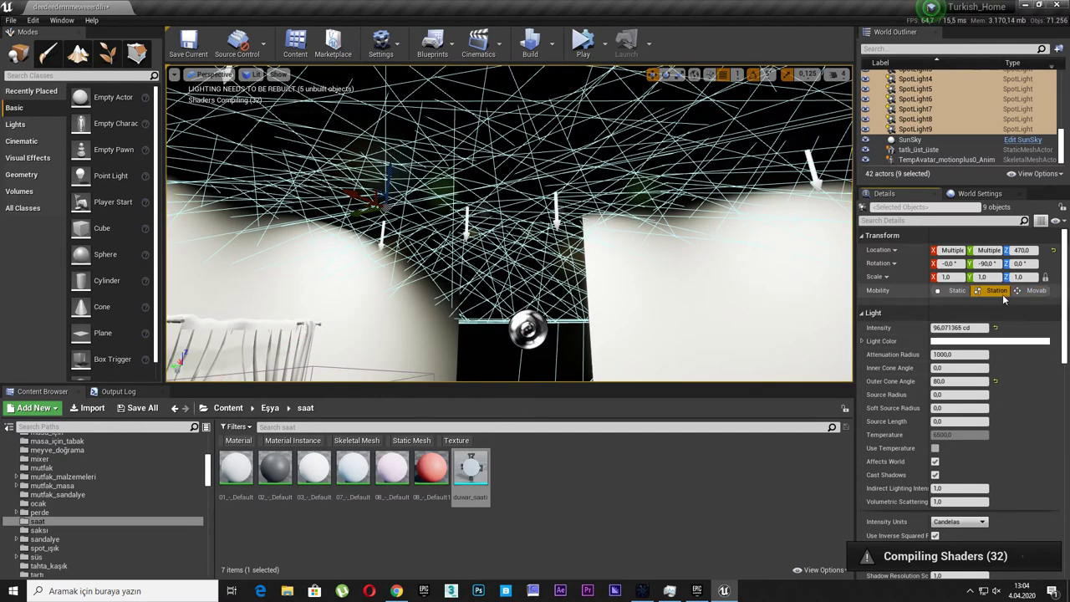
scroll(920, 352, down, 2)
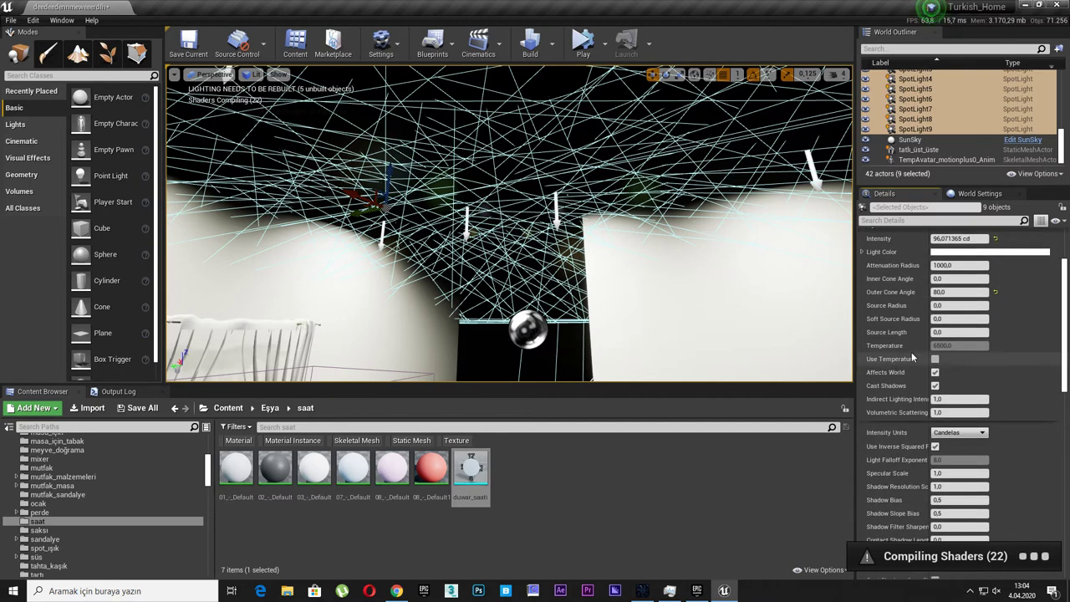
scroll(952, 352, down, 2)
scroll(970, 351, down, 2)
click(934, 446)
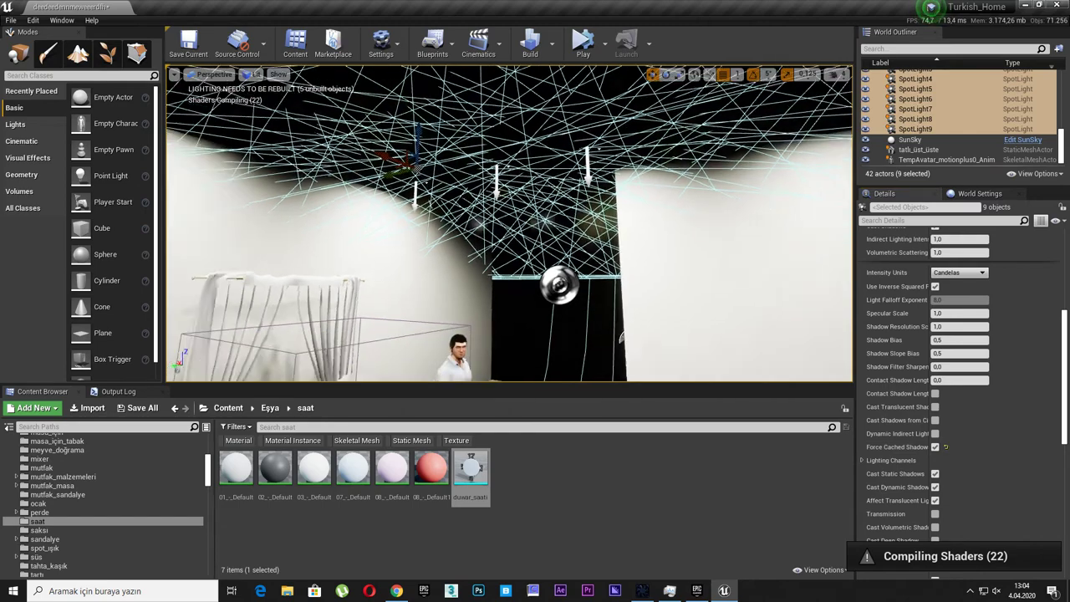
right_drag(724, 246, 671, 235)
Deselect, look over the lit room, then reselect SpotLight9 through SpotLight in the outliner.
key(Escape)
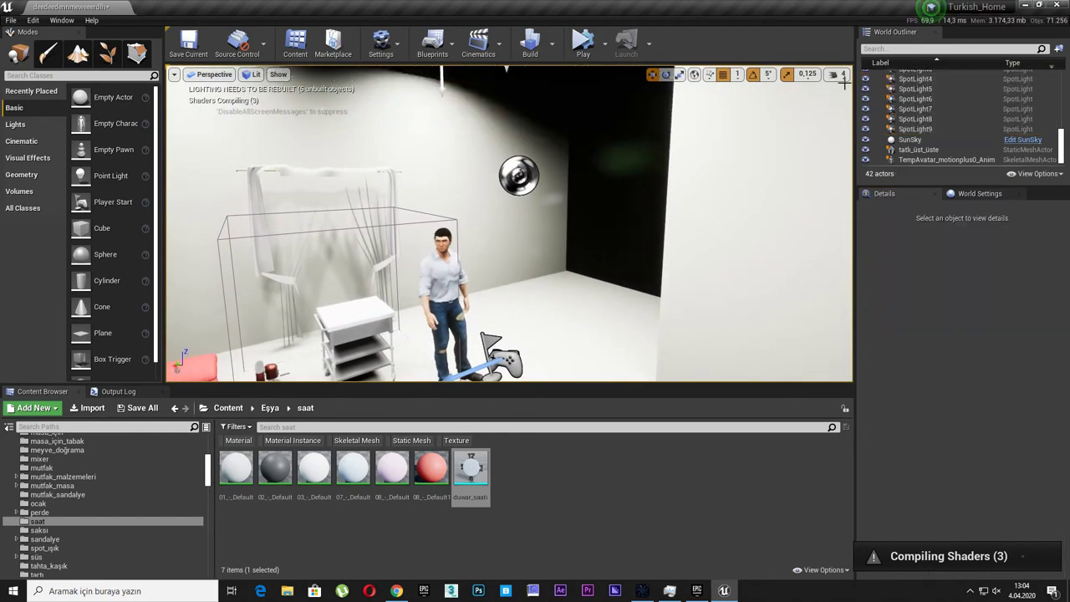
mouse_move(620, 173)
right_down()
mouse_move(585, 193)
mouse_move(750, 90)
right_up()
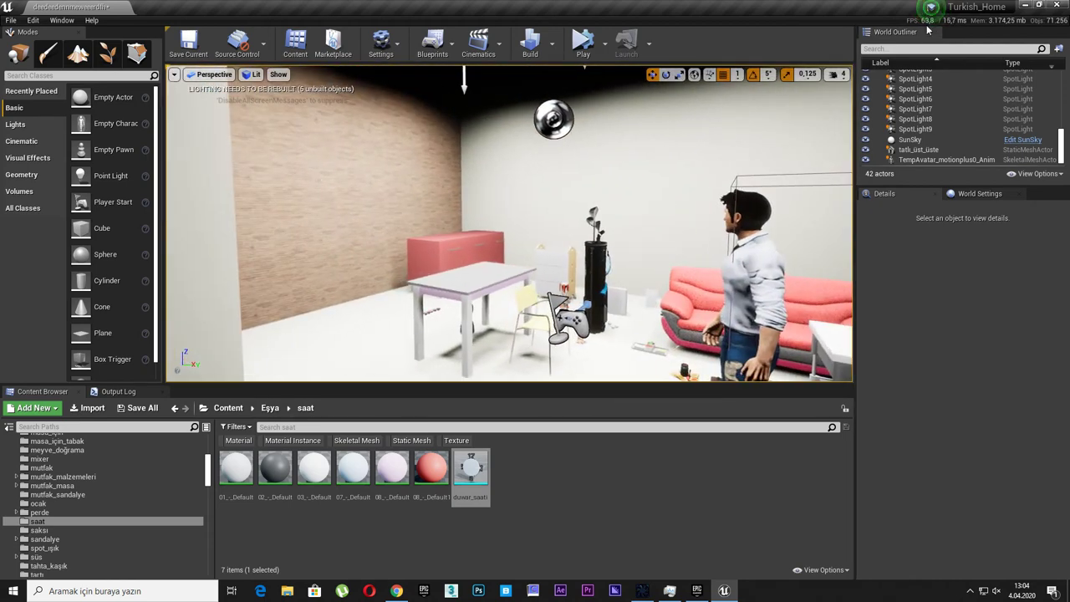
click(928, 129)
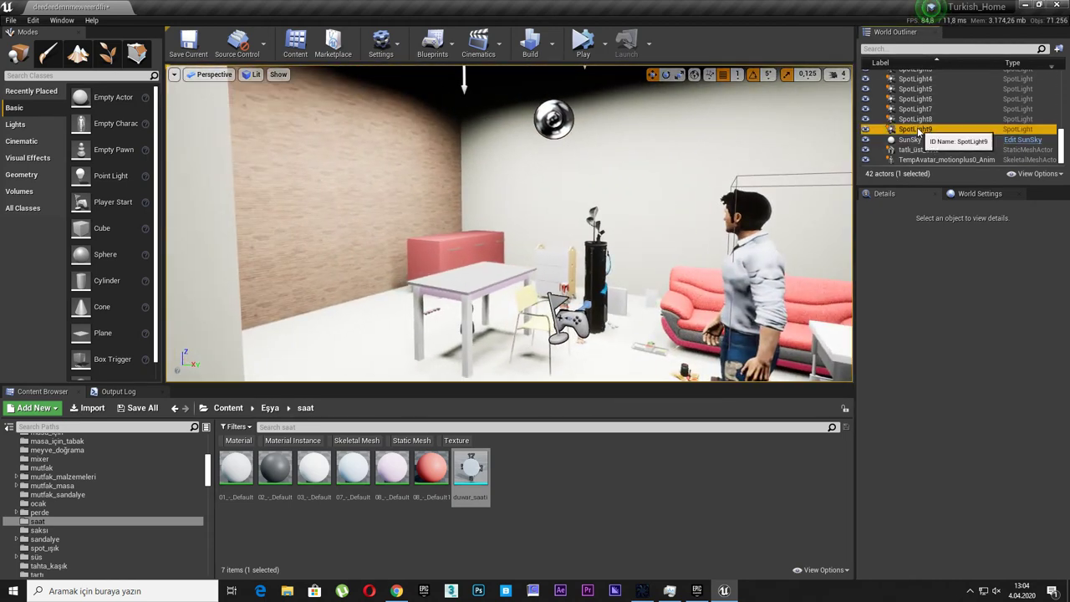
scroll(971, 128, up, 3)
shift+click(939, 139)
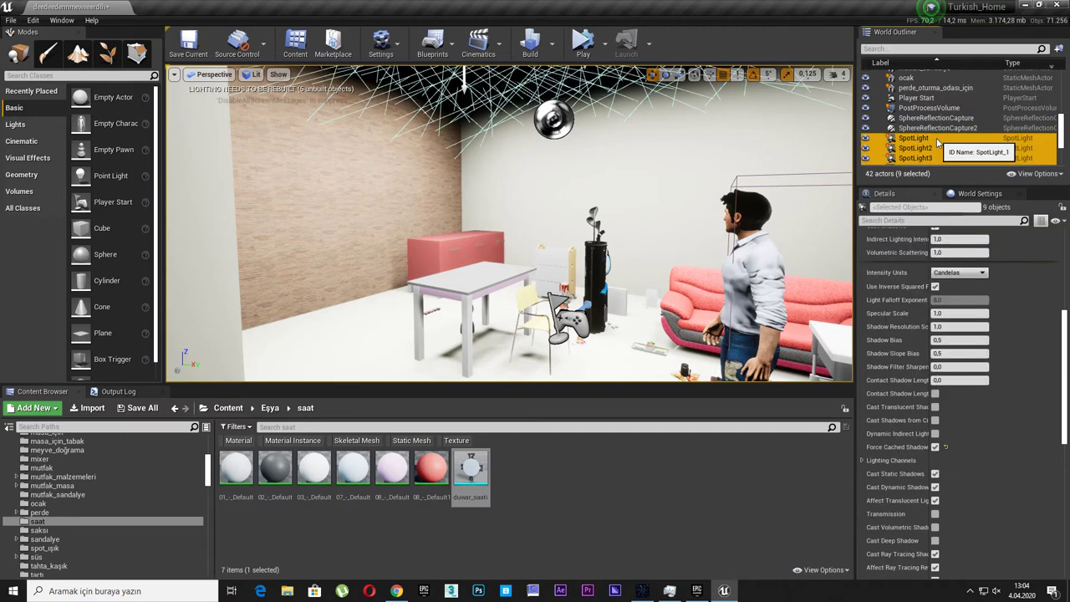
Preview the room in Game View and enable Force Cached Shadow on the nine selected spotlights.
right_drag(607, 219, 607, 220)
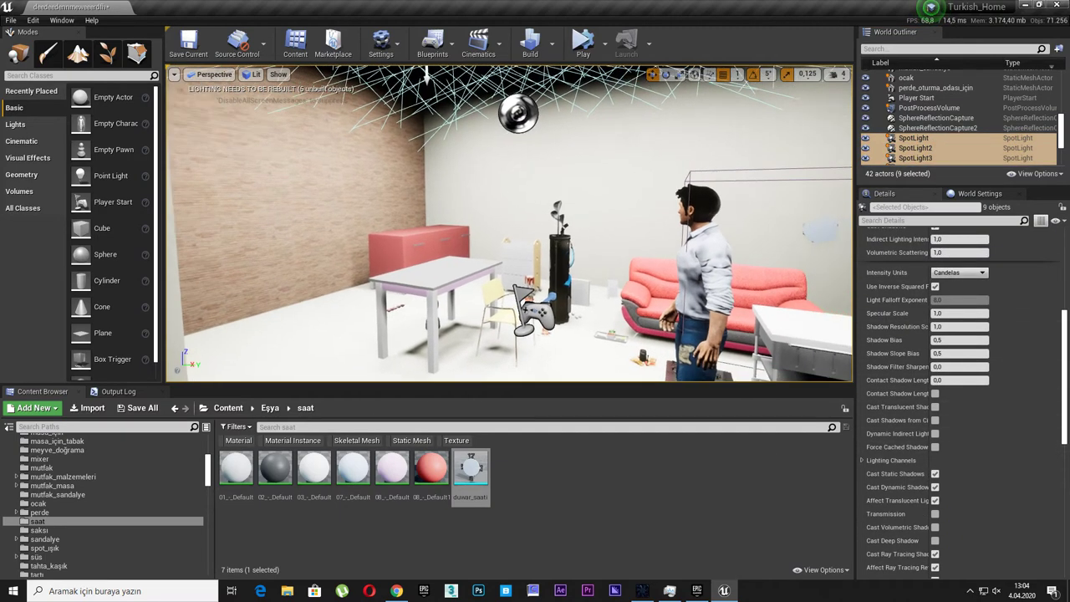
key(g)
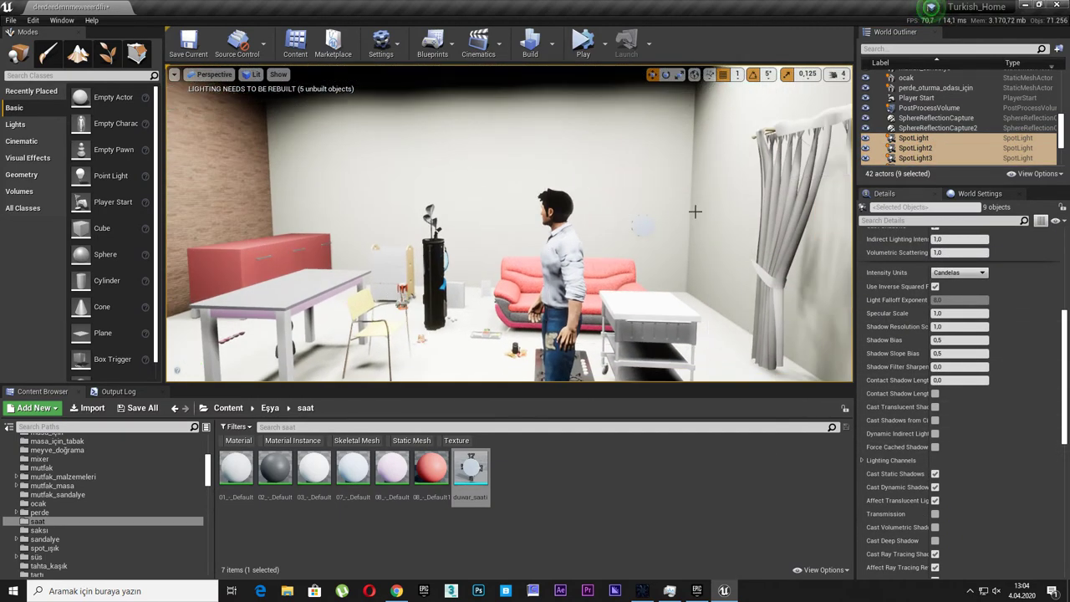
right_drag(682, 205, 635, 217)
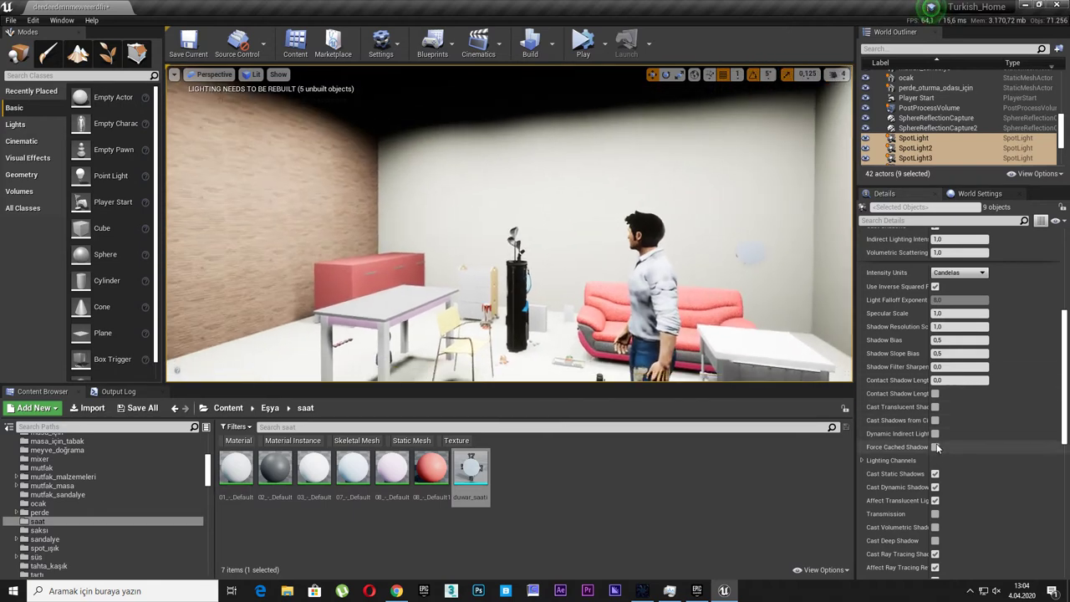
click(935, 447)
right_drag(723, 226, 731, 215)
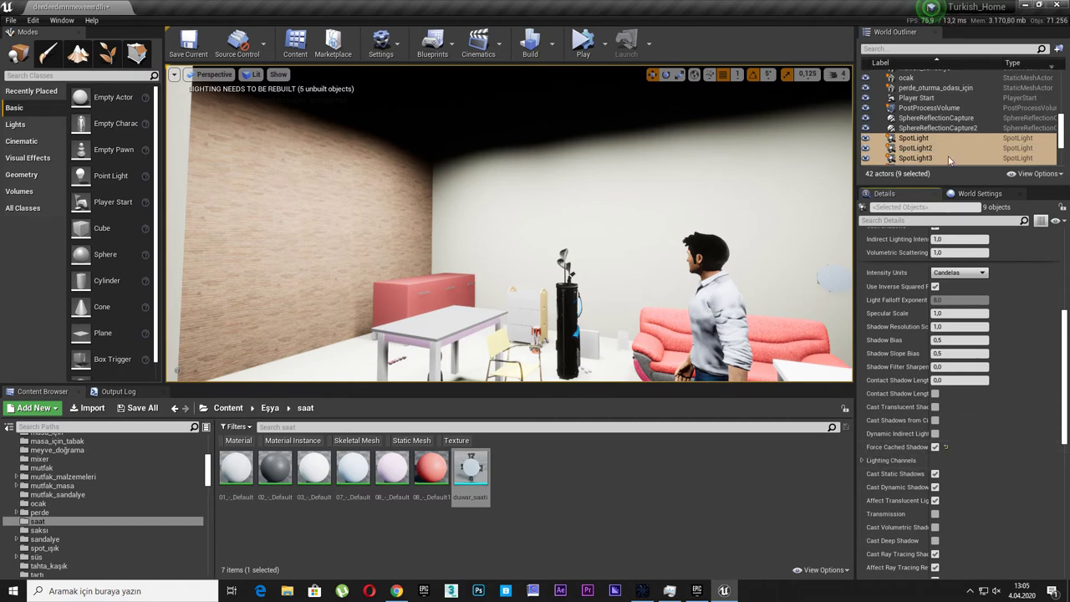
scroll(945, 135, down, 3)
Duplicate the nine selected spotlights with Ctrl+W and keep Force Cached Shadow enabled.
scroll(712, 153, up, 2)
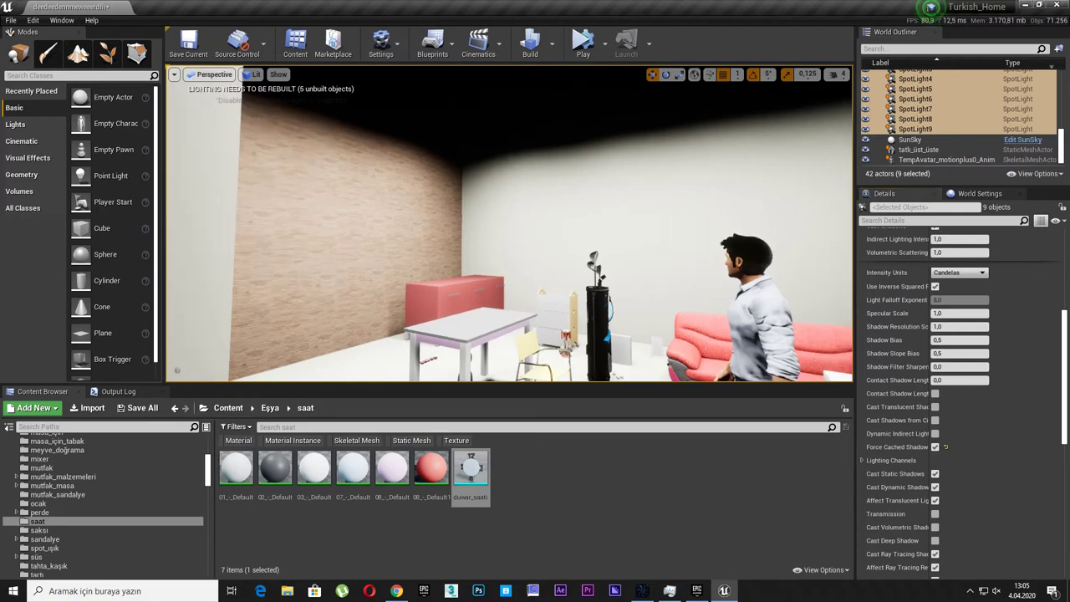
key(ctrl+w)
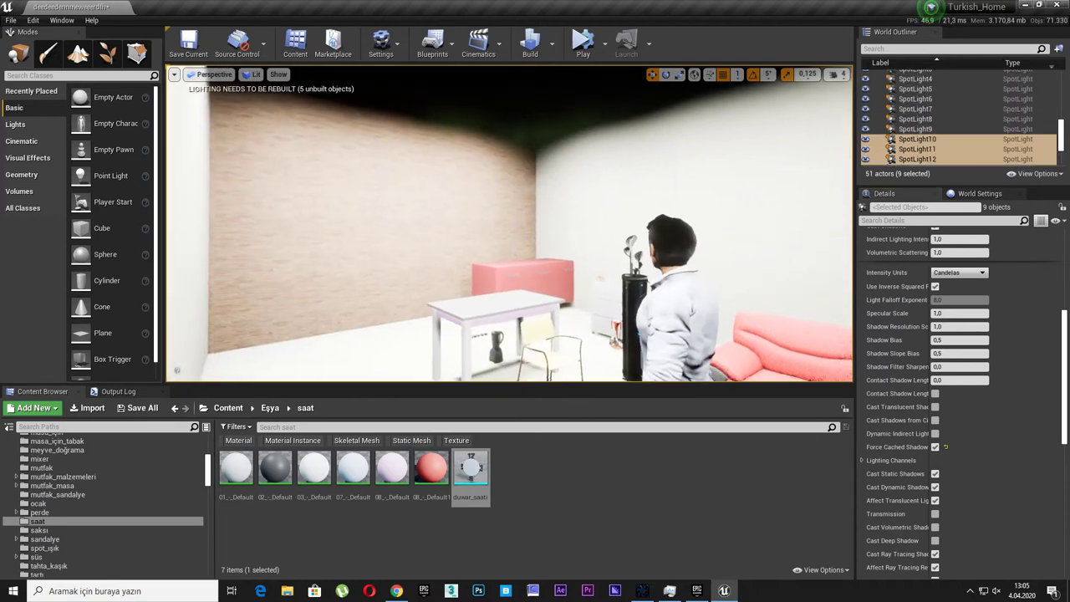
right_drag(728, 155, 728, 155)
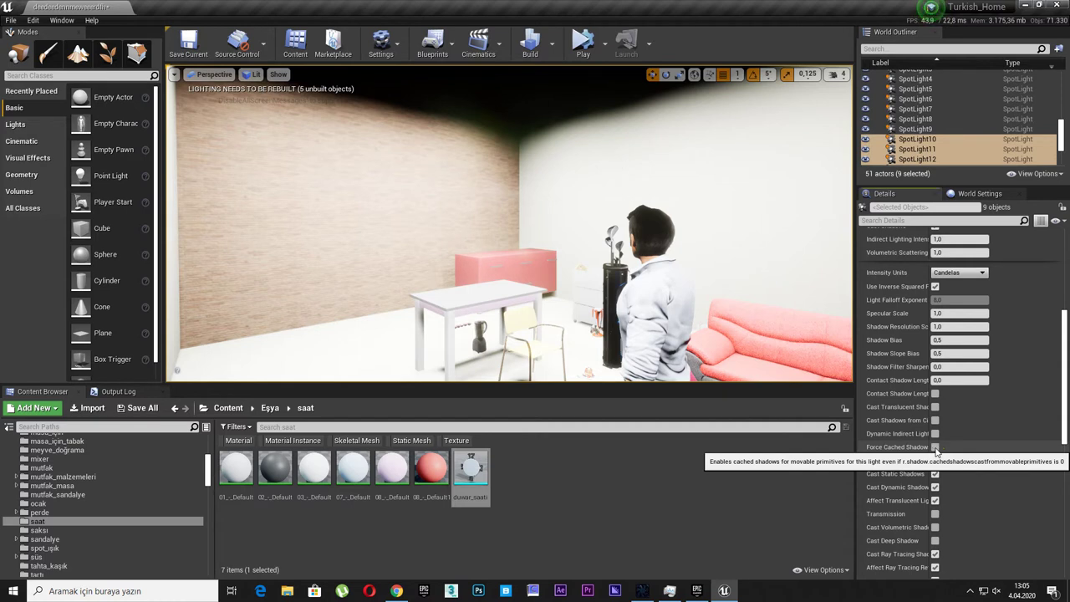
click(935, 448)
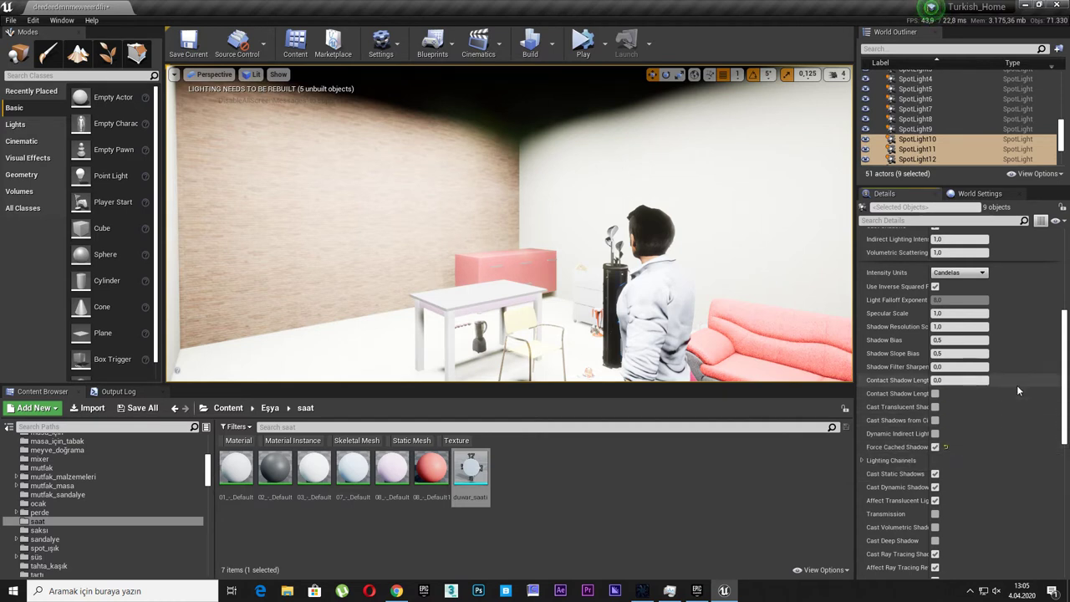
Select SpotLight through SpotLight18 in the World Outliner and duplicate all 18.
click(919, 130)
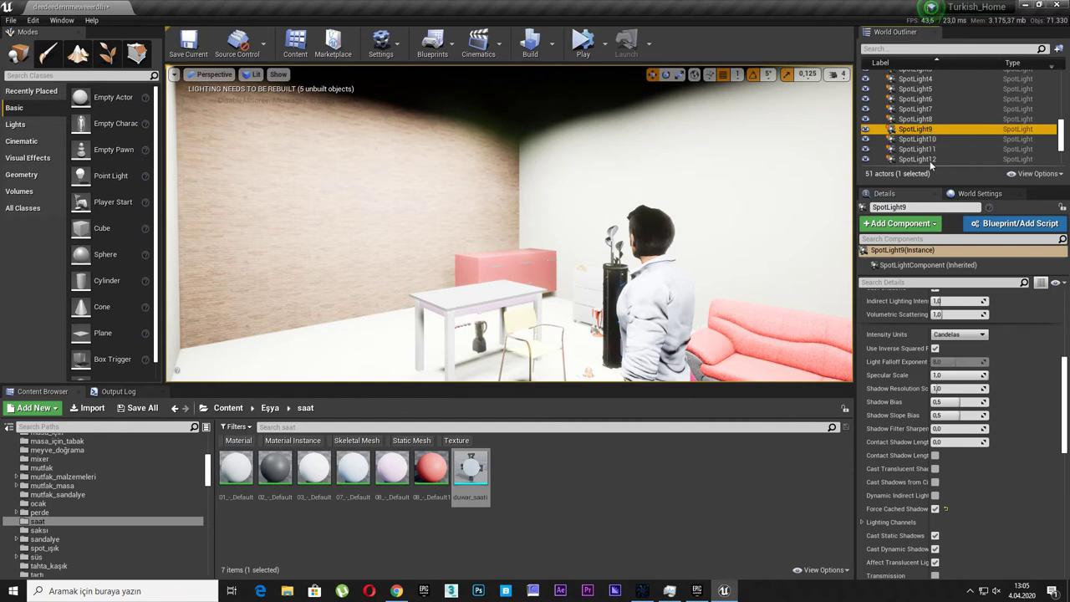
scroll(930, 160, up, 3)
click(934, 102)
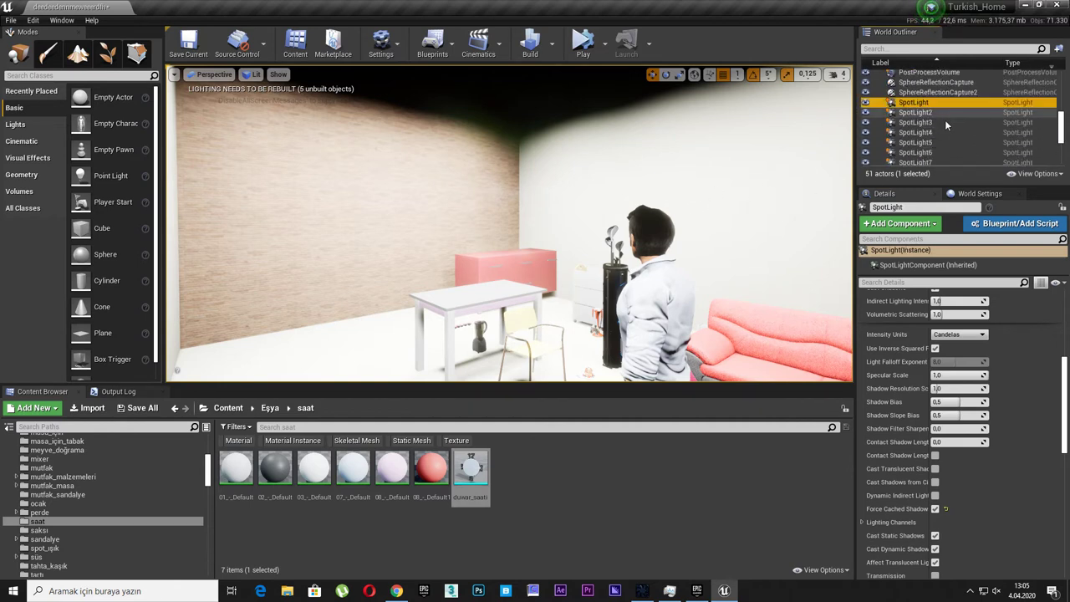
scroll(944, 124, down, 3)
scroll(948, 128, down, 2)
shift+click(941, 130)
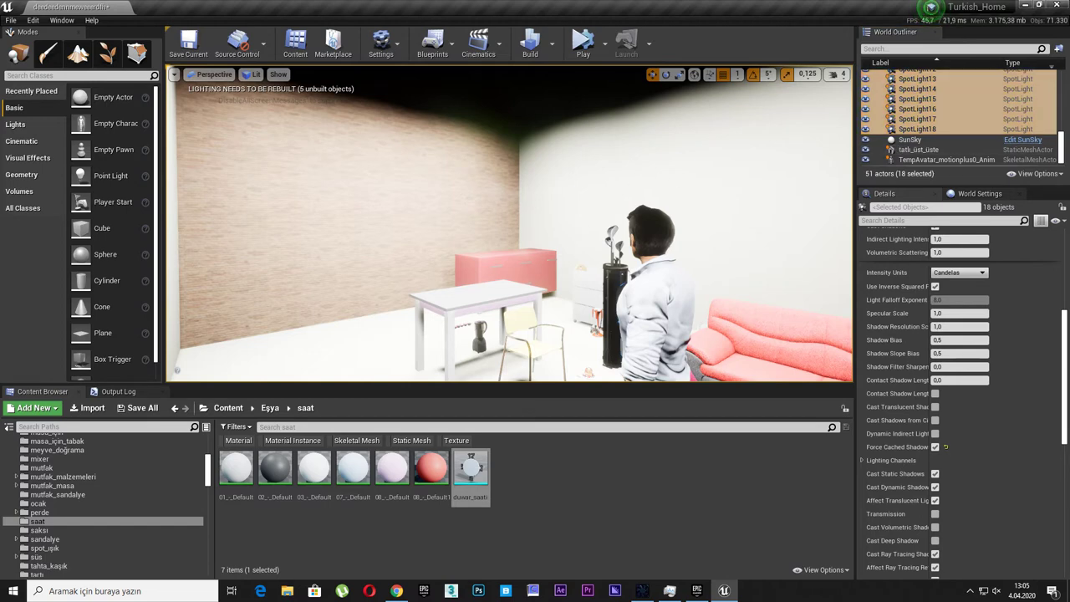
key(ctrl+w)
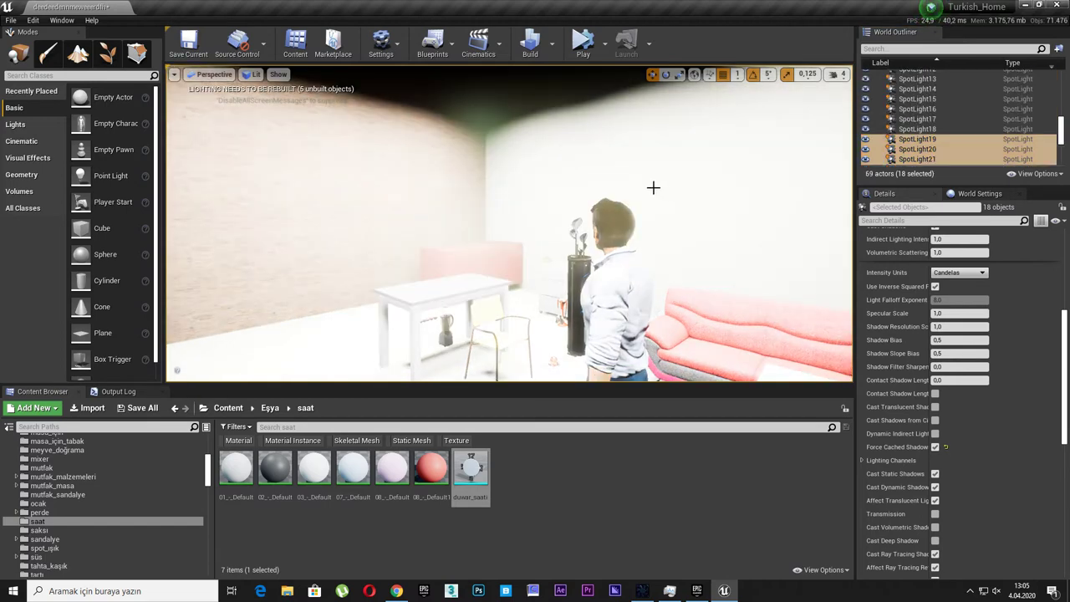
drag(687, 192, 635, 234)
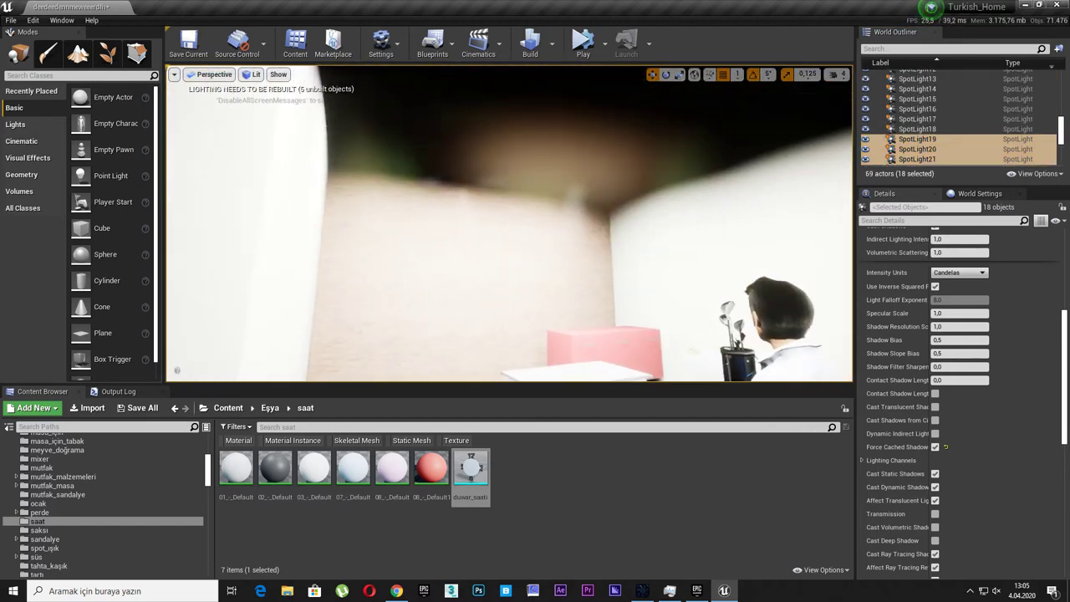
Filter the World Outliner by 'spo' and select all 36 spotlights.
click(884, 49)
text(spo)
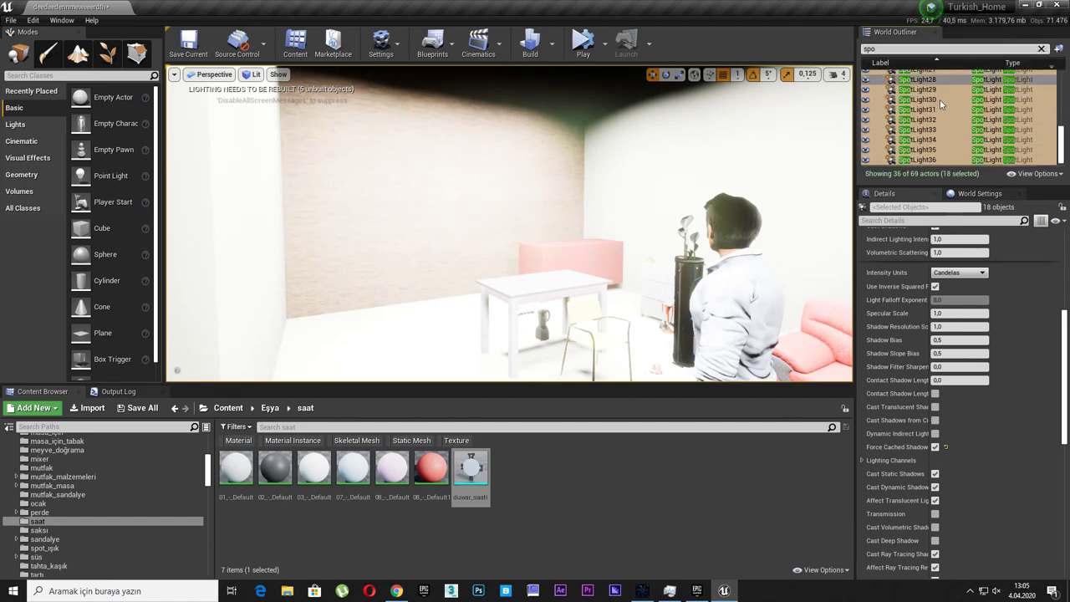
click(919, 159)
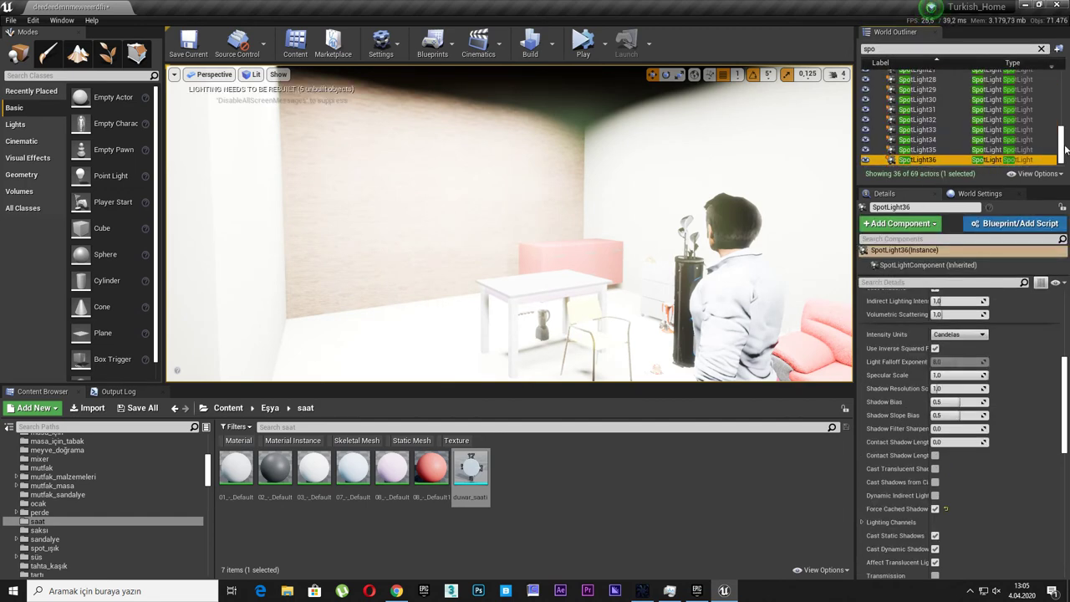
drag(1062, 144, 1062, 76)
key(ctrl+a)
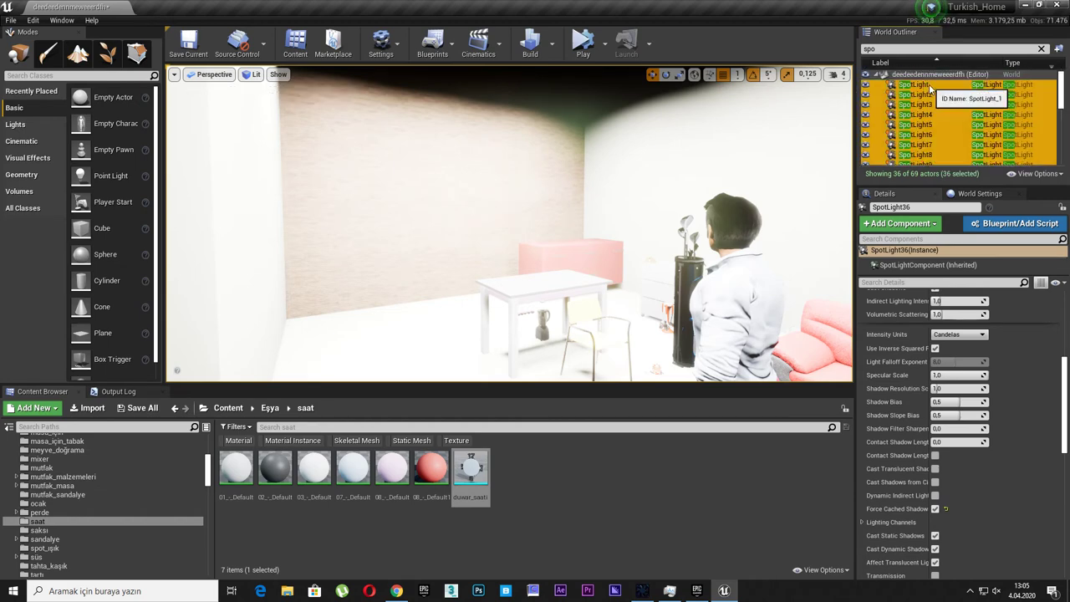
Switch off Force Cached Shadows for the 36 spotlights and look around the room.
scroll(890, 301, up, 2)
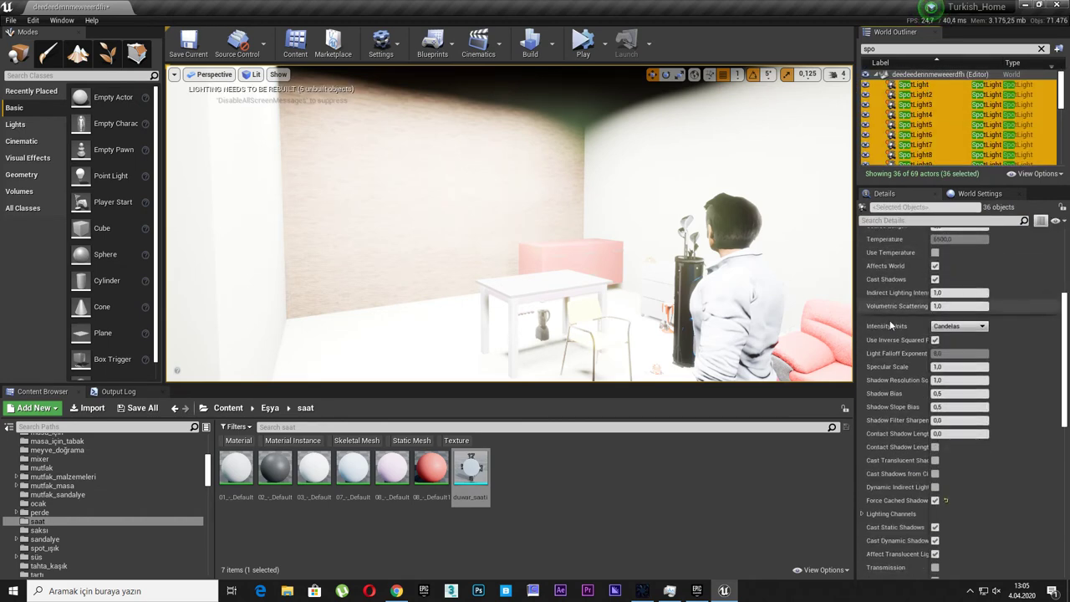
click(934, 501)
right_drag(543, 251, 535, 267)
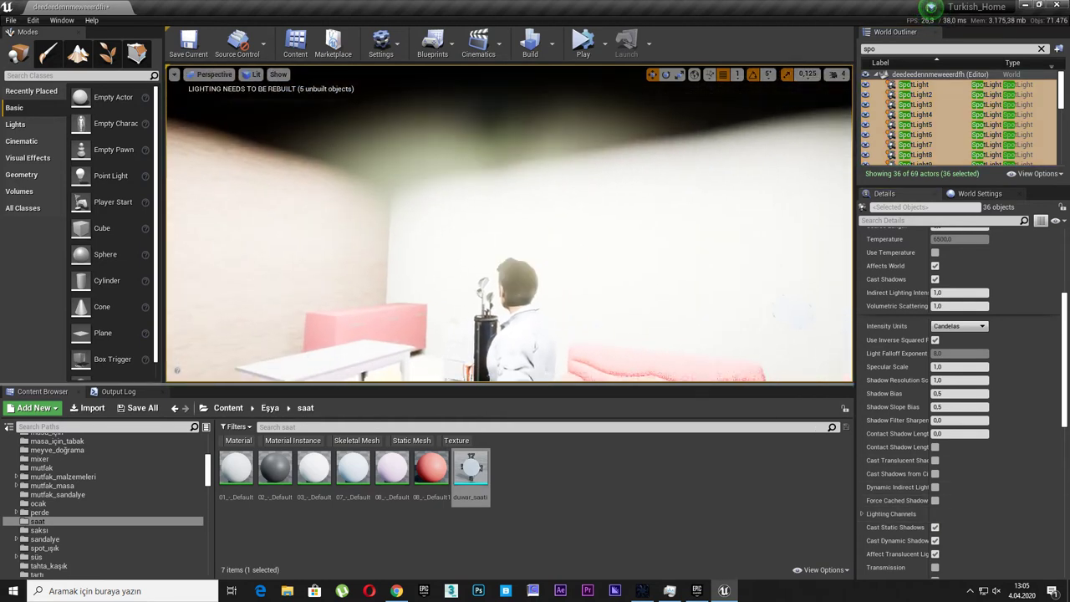
right_drag(816, 362, 817, 363)
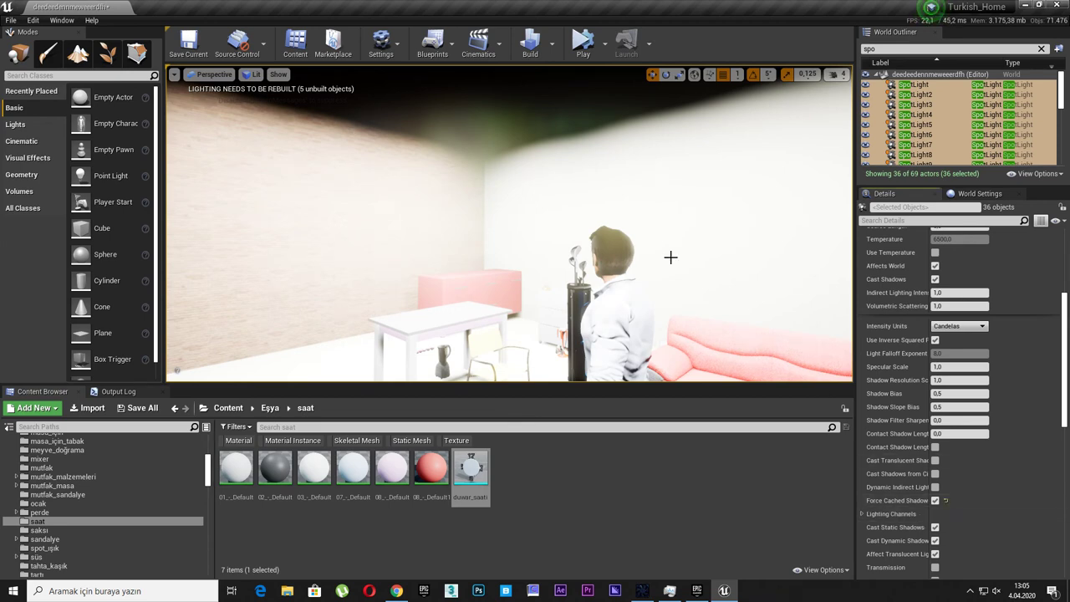
right_drag(509, 222, 708, 250)
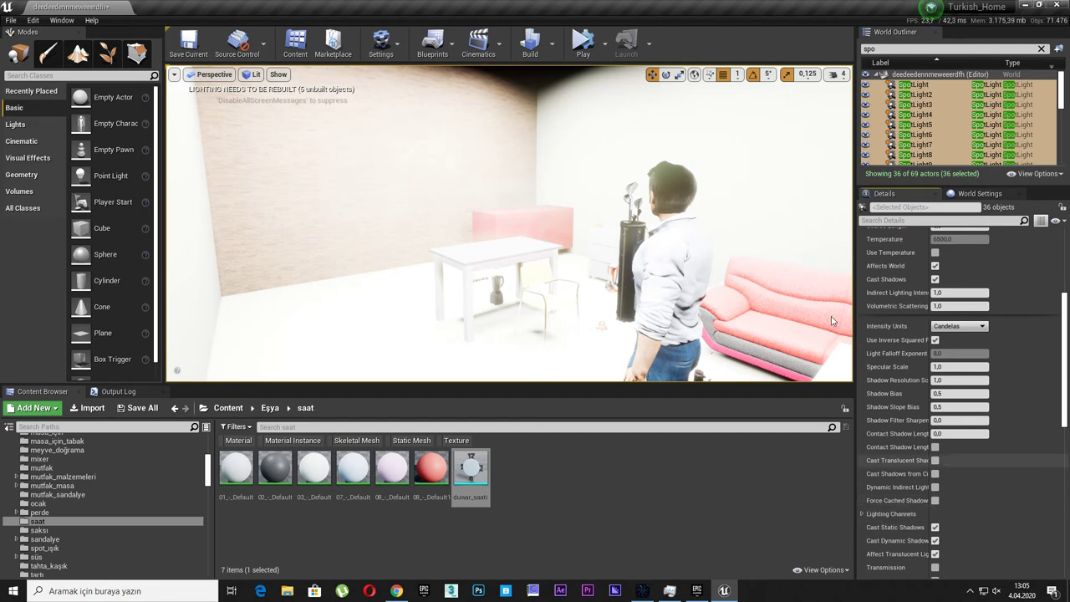
Turn Force Cached Shadows on for all 36 spotlights and browse the Build menu options.
key(Right)
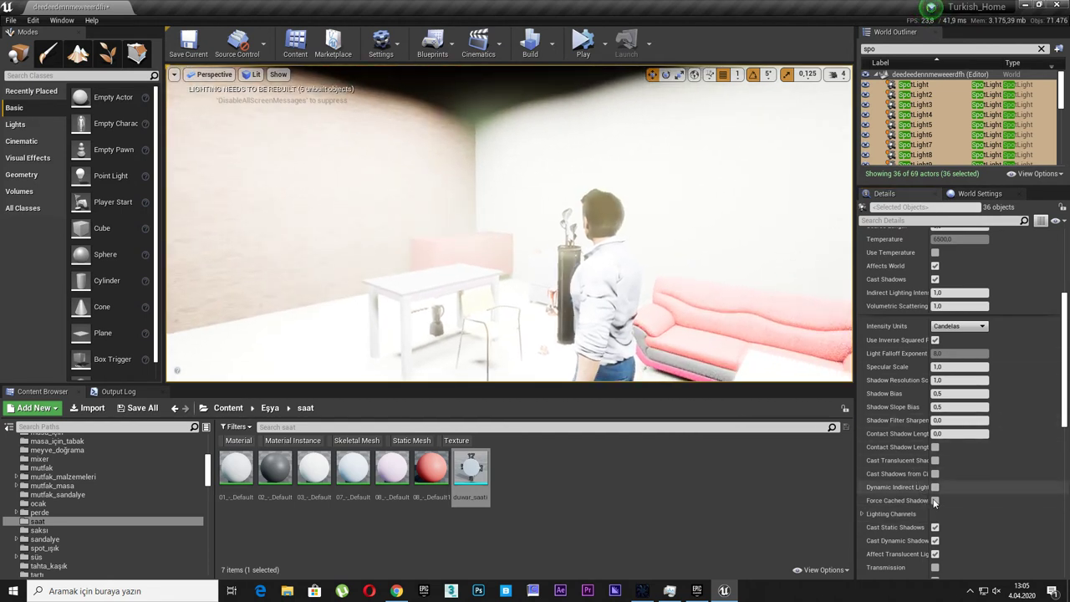
click(935, 499)
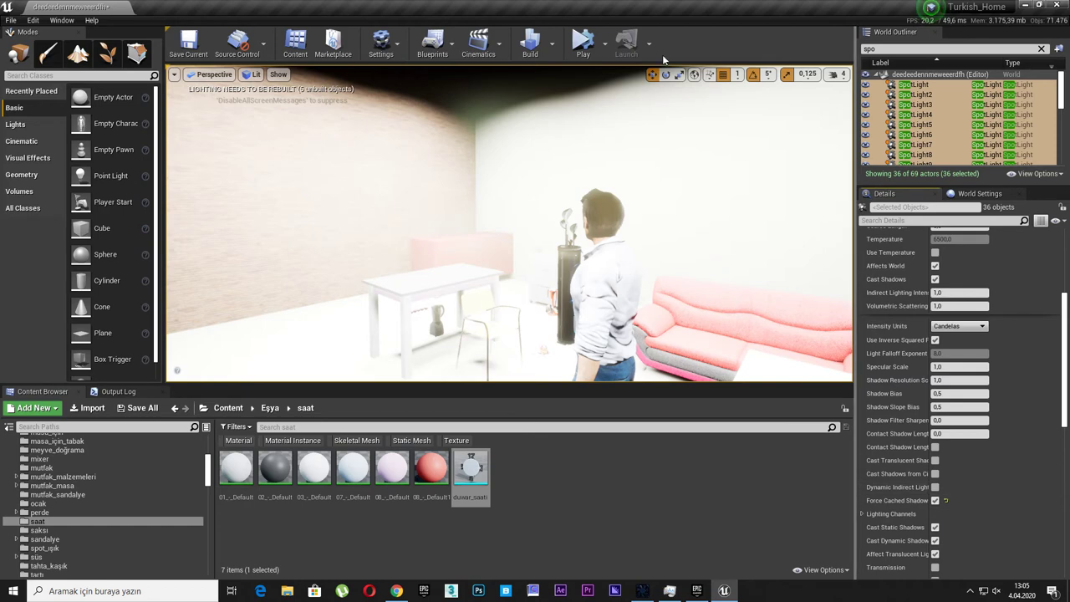
click(554, 49)
click(612, 147)
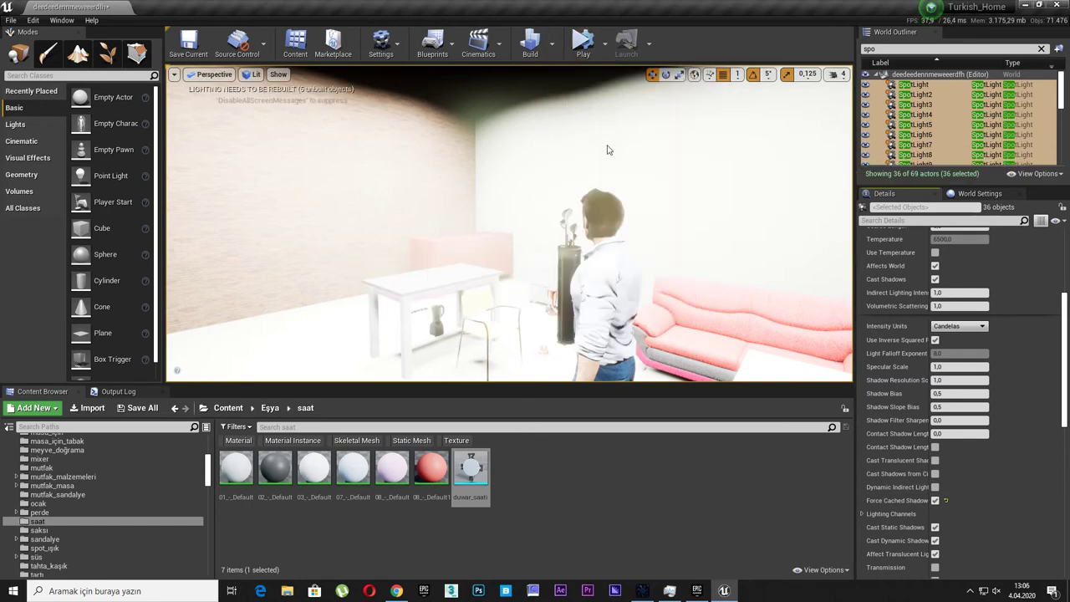
click(552, 44)
click(590, 73)
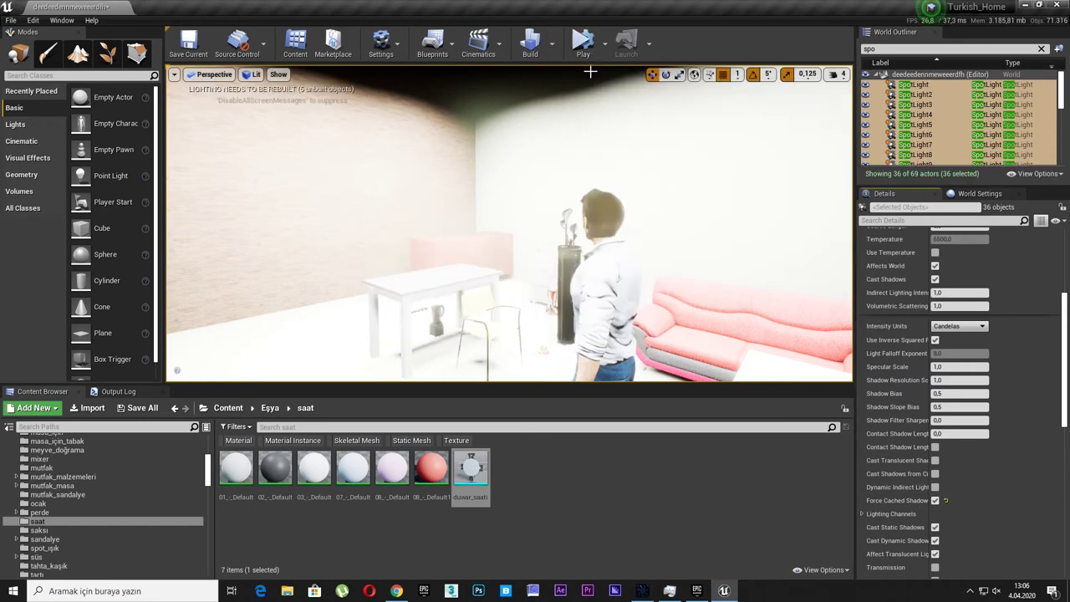
Close the Build options without building and show the World Settings lighting properties.
click(551, 51)
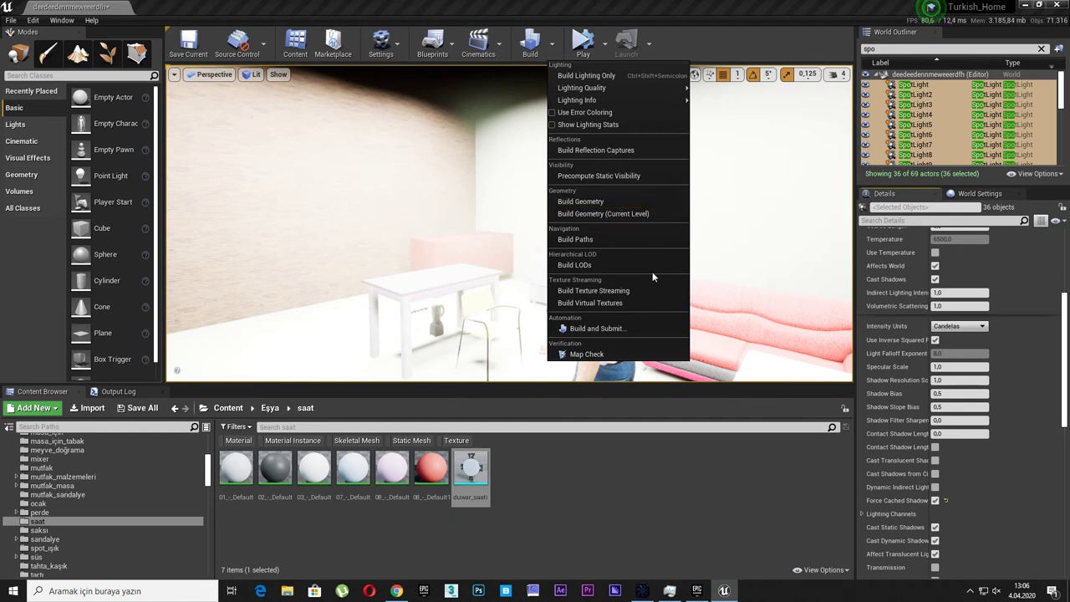
click(758, 26)
click(972, 195)
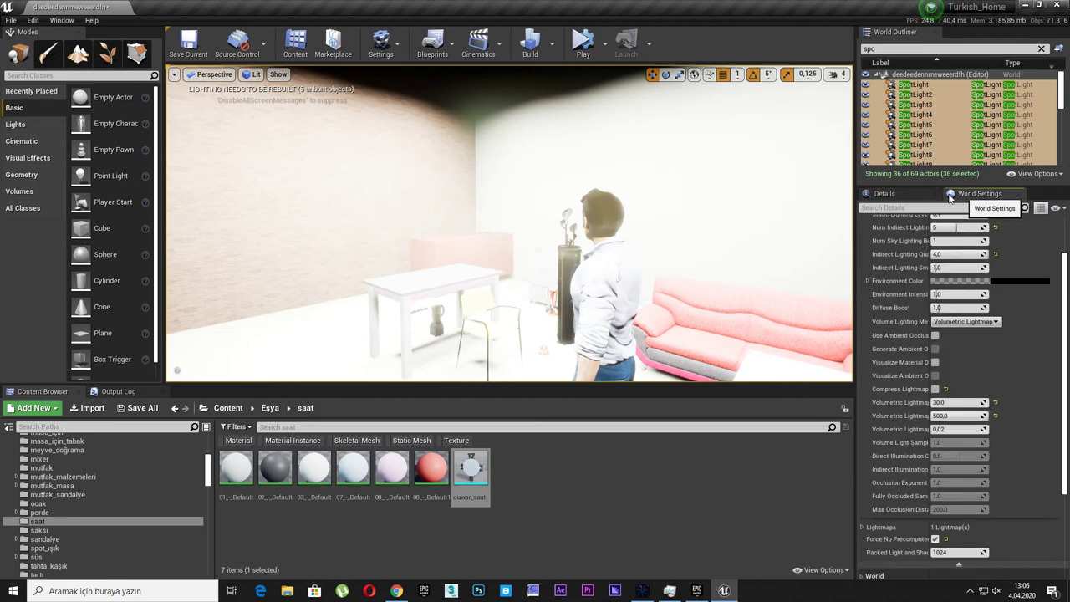
right_drag(695, 149, 696, 149)
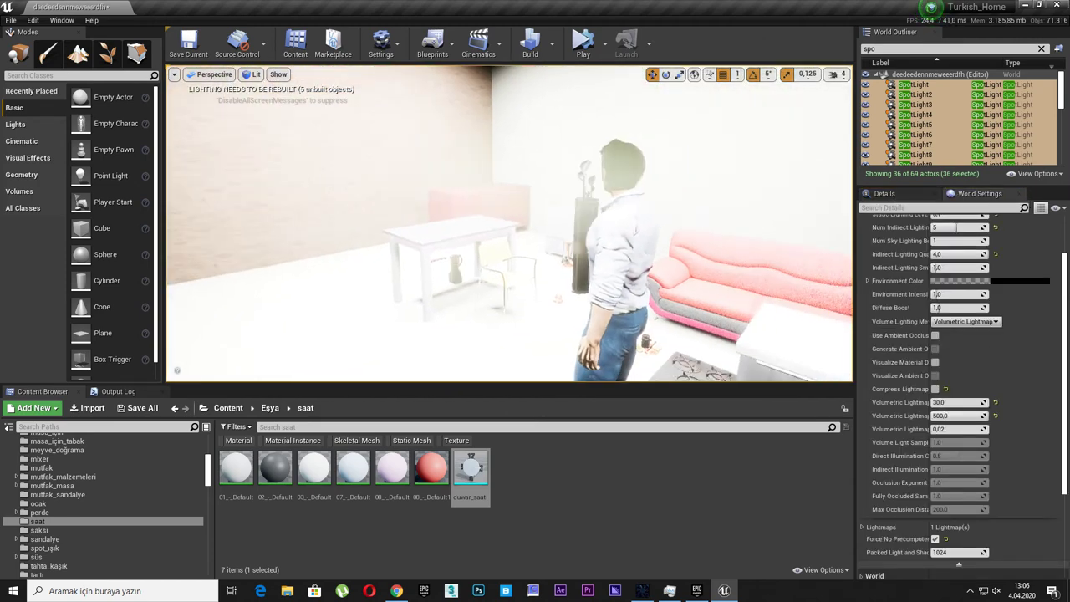
Return to the spotlights' Details and uncheck Dynamic Indirect Lighting for all 36.
right_drag(675, 195, 636, 201)
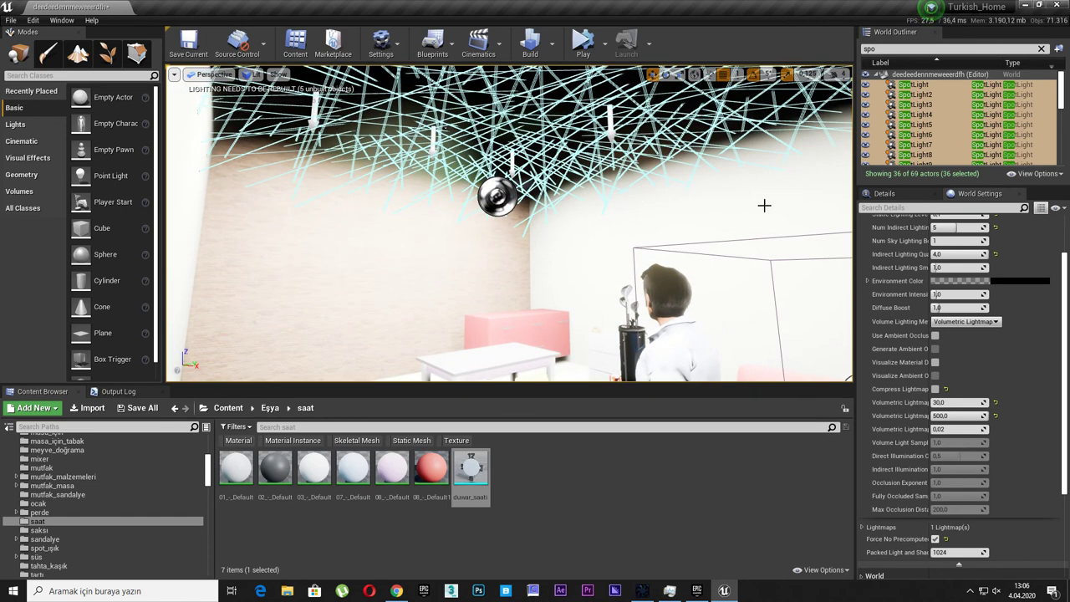
click(884, 193)
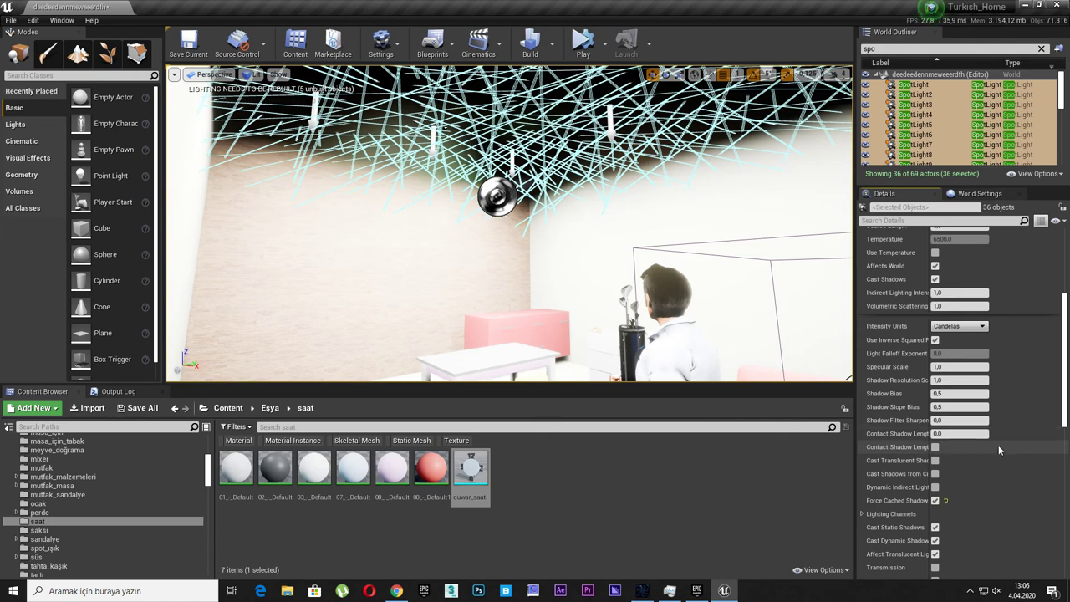
scroll(995, 446, down, 2)
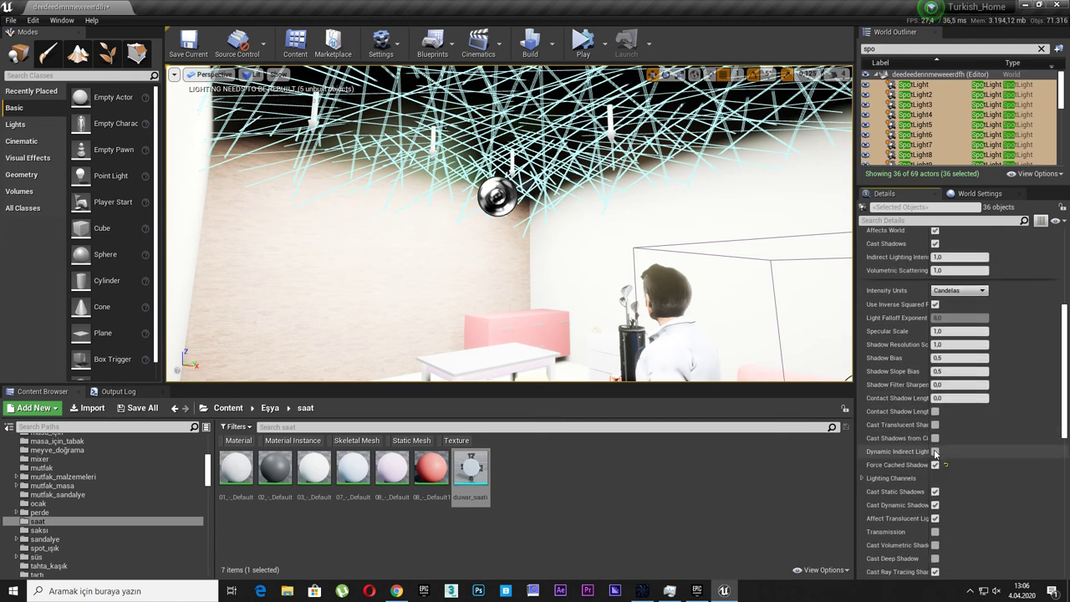
scroll(934, 454, down, 3)
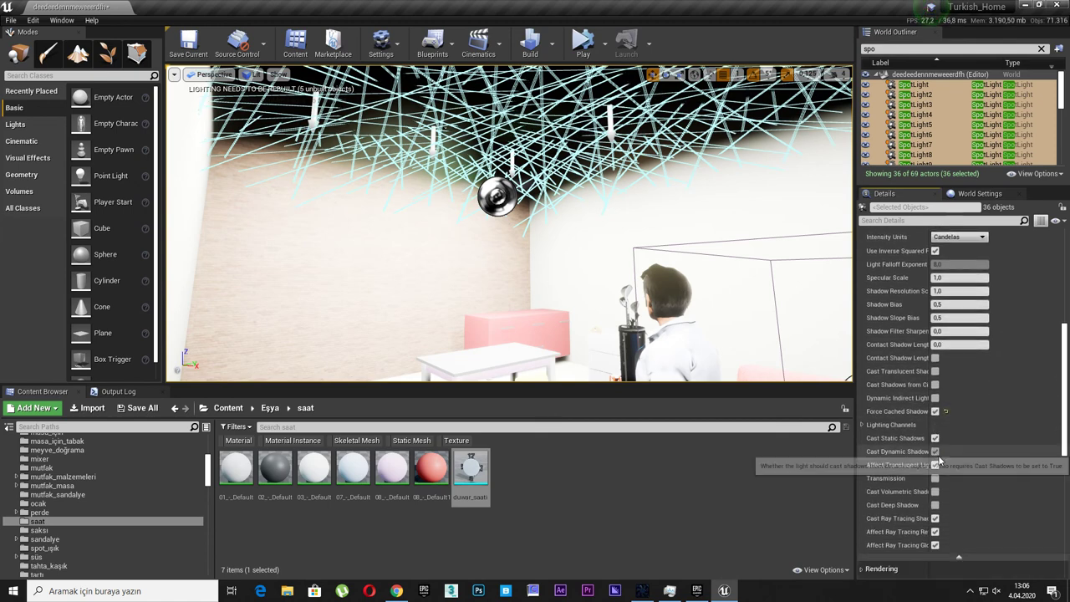
click(935, 398)
Enable screen-space global illumination by running r.SSGI.Enable 1 in the Output Log console.
click(121, 391)
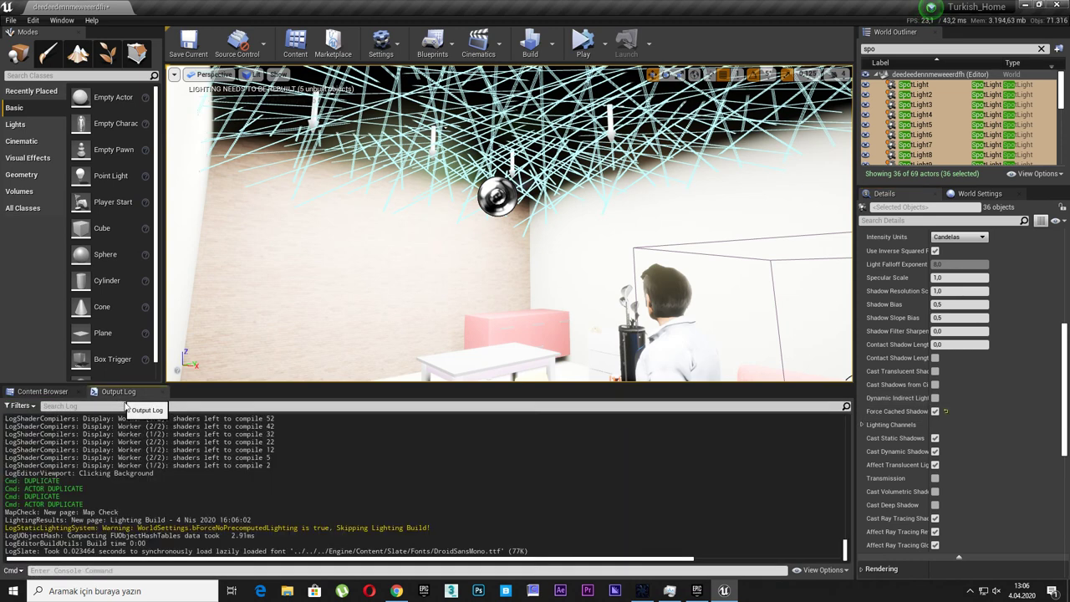
click(86, 571)
text(ss)
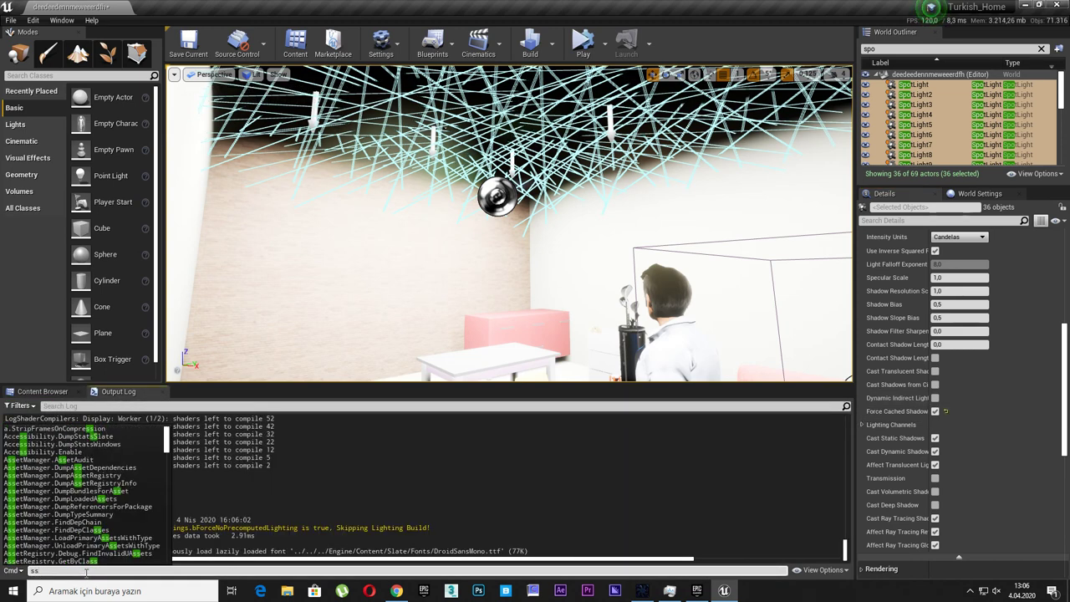
text(g)
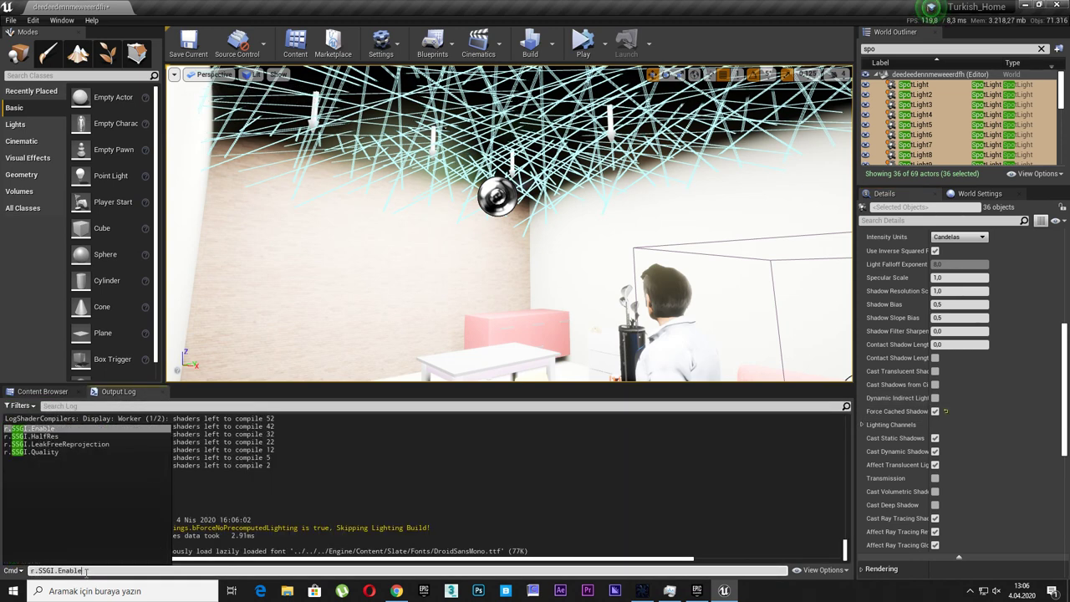
text(1)
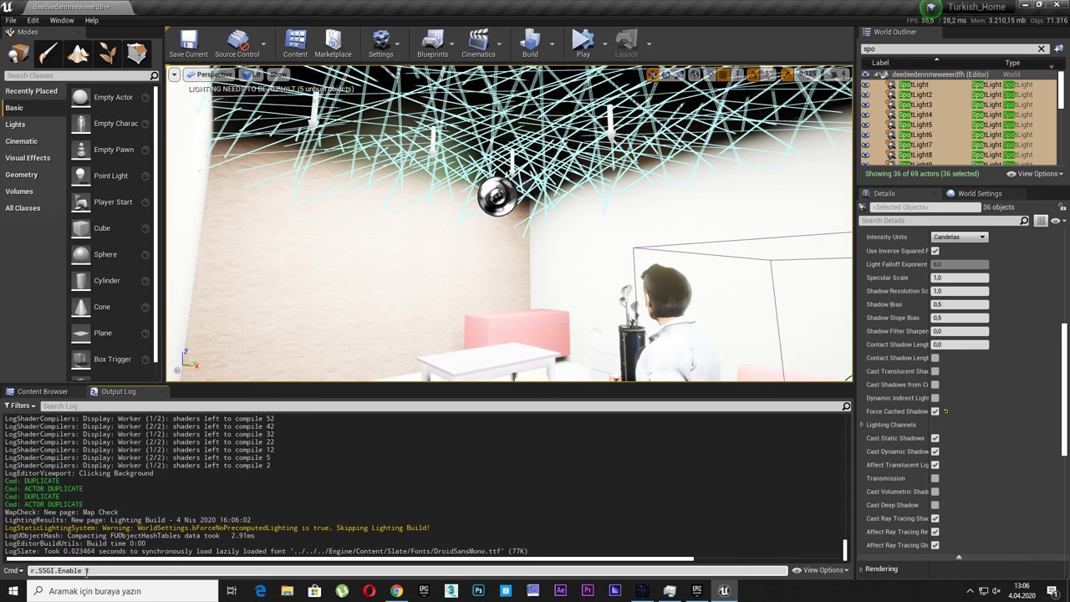
key(Return)
Switch to Game View to hide the light-cone wireframes and return to the Content Browser.
scroll(607, 284, down, 5)
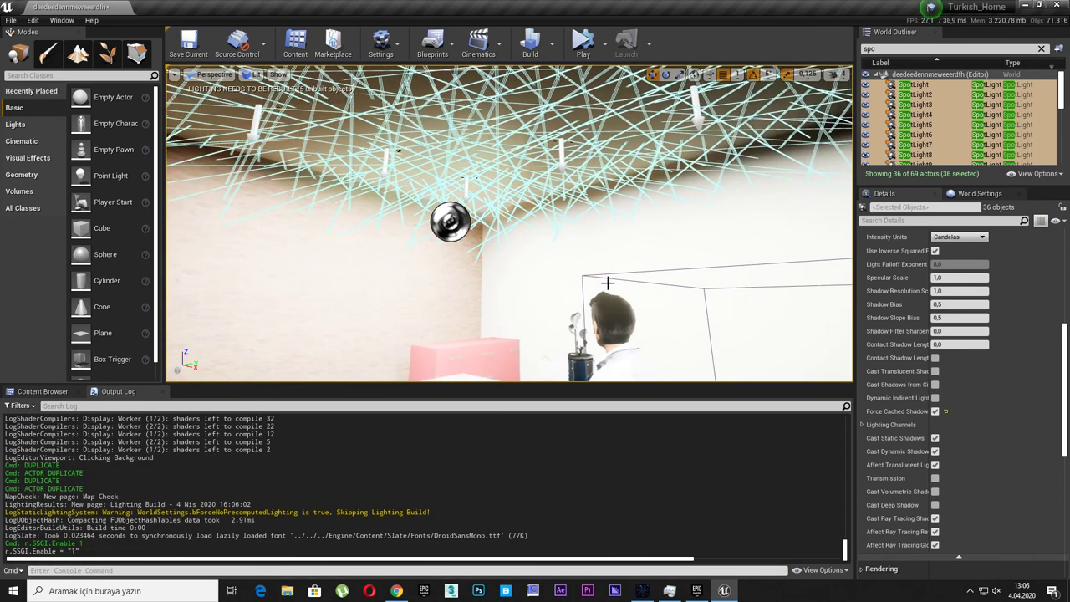
key(g)
click(52, 391)
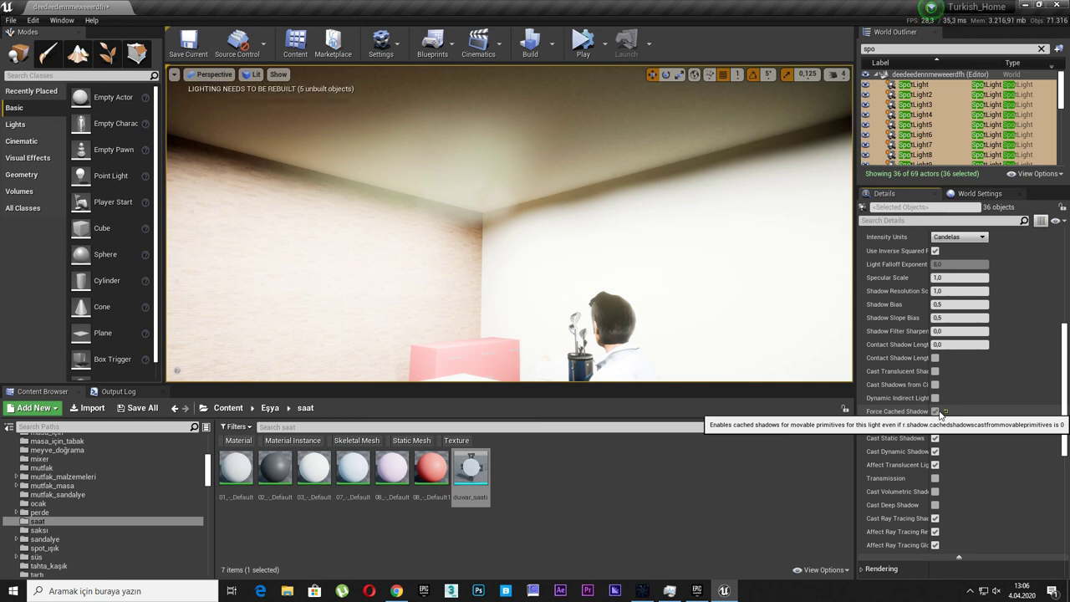
mouse_move(510, 251)
right_down()
mouse_move(552, 242)
mouse_move(468, 250)
right_up()
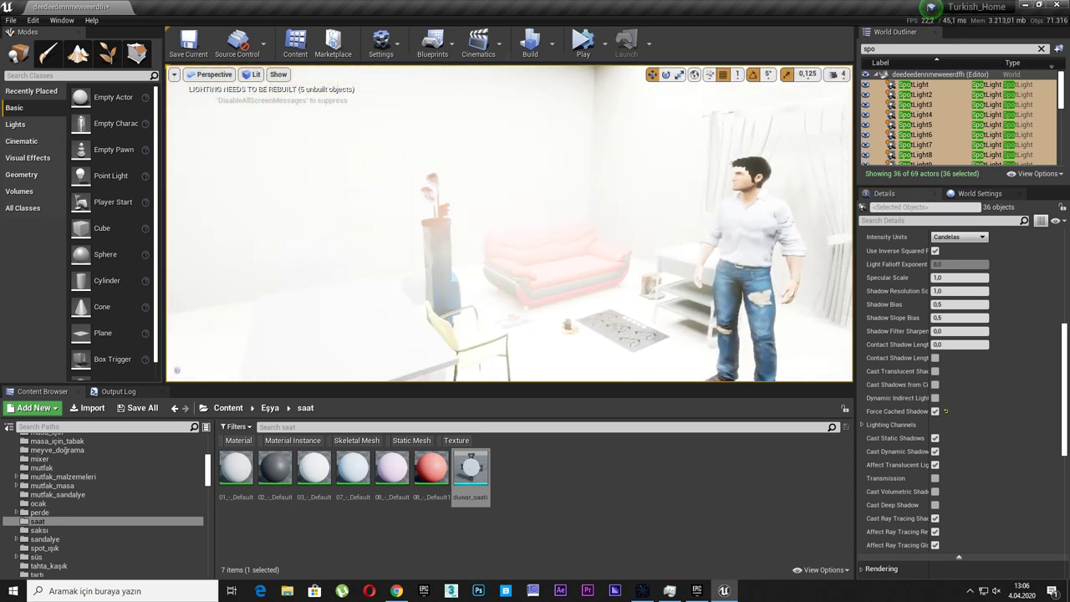